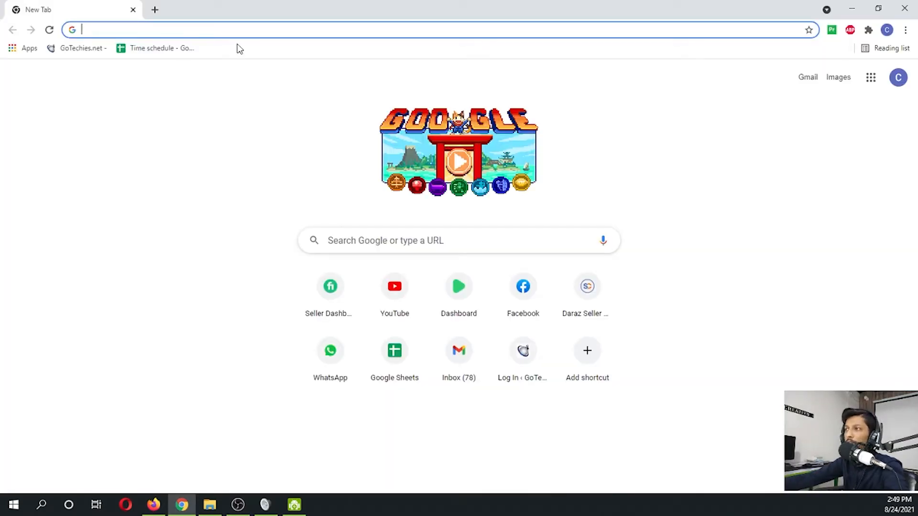
- Search the web for "google docs" and open the Google Docs site from the results
{"action": "left_click", "coordinate": [241, 28]}
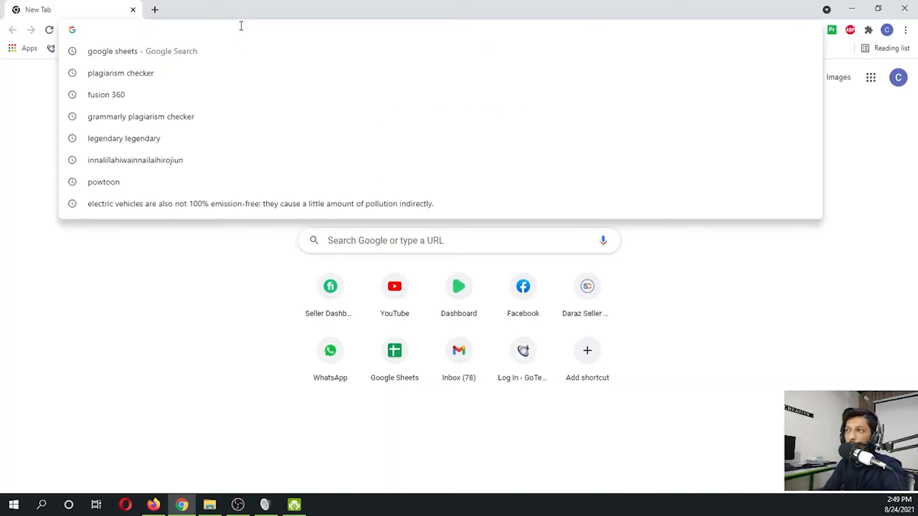
{"action": "type", "text": "google docs"}
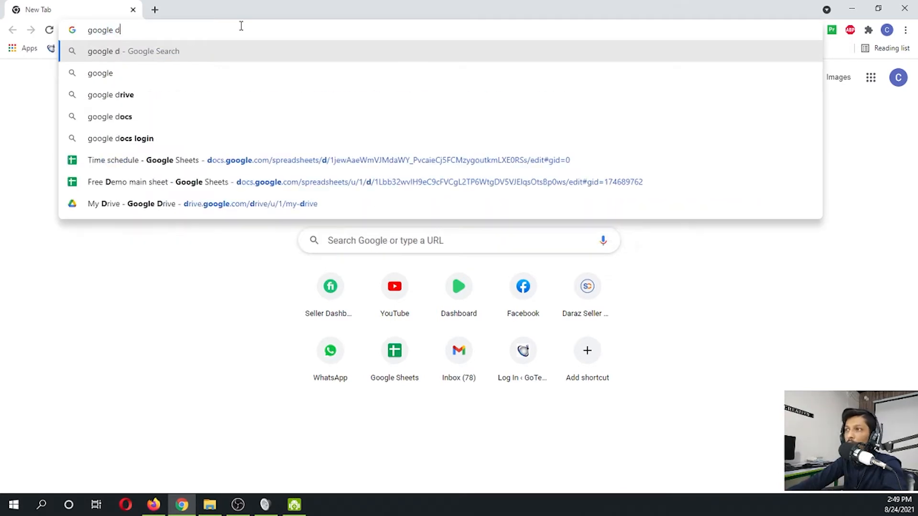
{"action": "key", "text": "Return"}
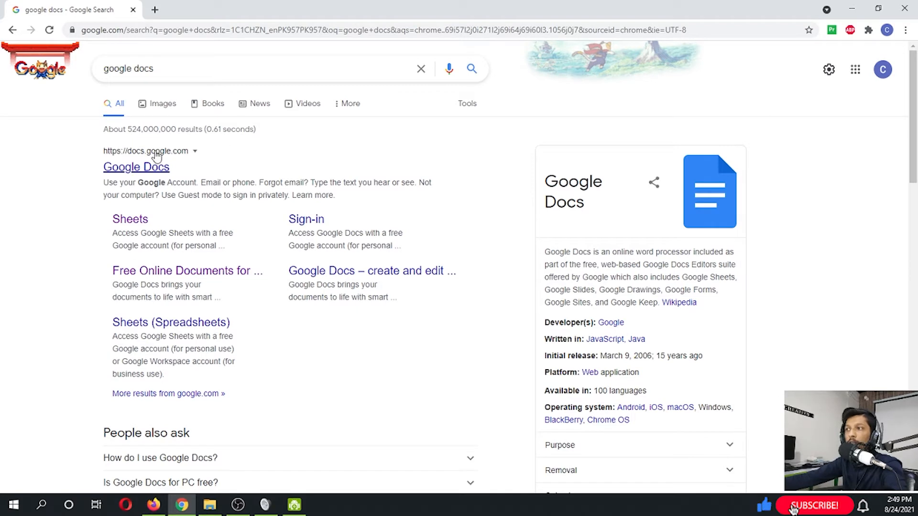
{"action": "left_click", "coordinate": [154, 166]}
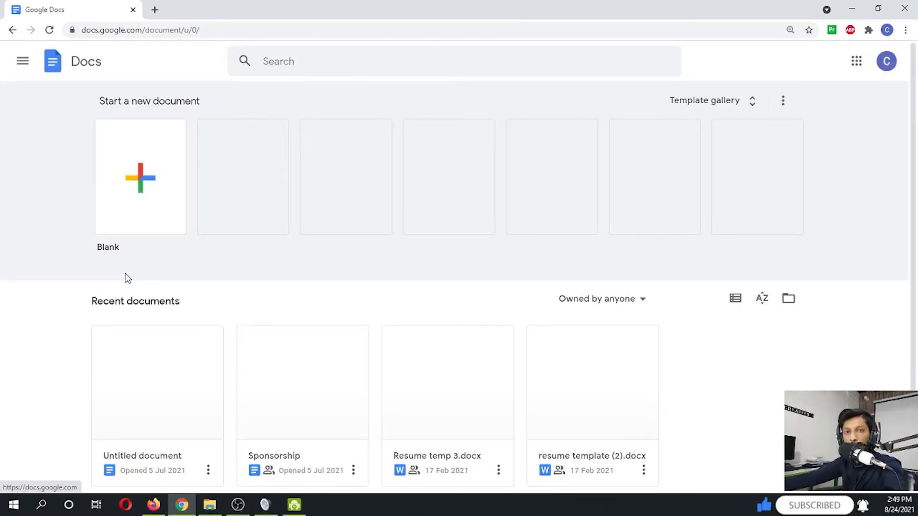
- Create a new blank document
{"action": "scroll", "coordinate": [500, 306], "scroll_direction": "down", "scroll_amount": 1}
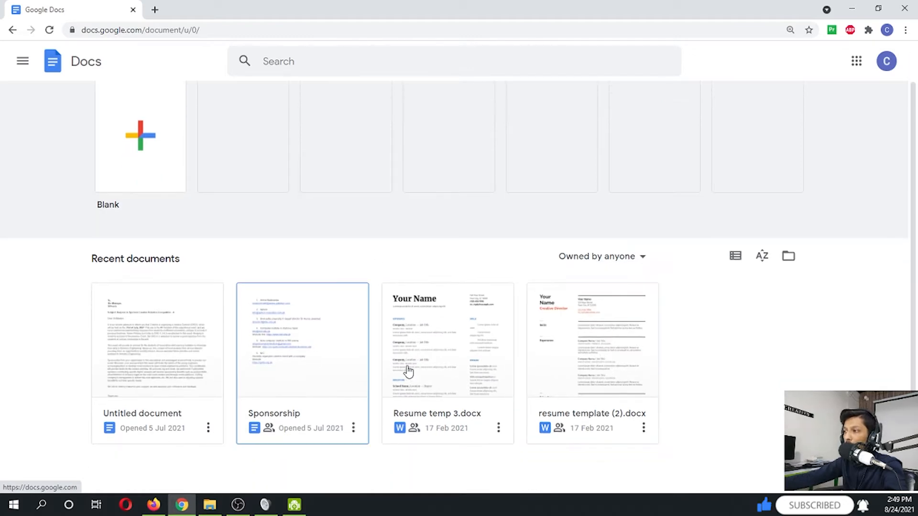
{"action": "scroll", "coordinate": [494, 268], "scroll_direction": "up", "scroll_amount": 1}
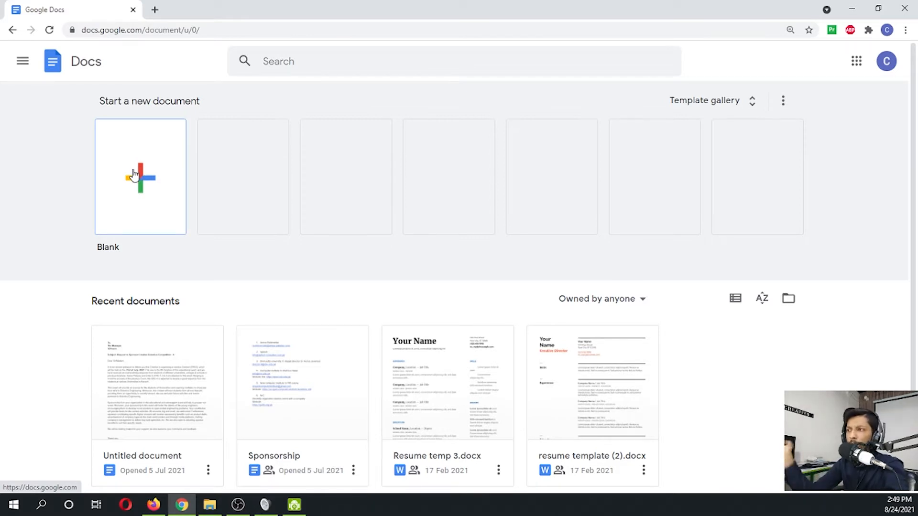
{"action": "left_click", "coordinate": [133, 187]}
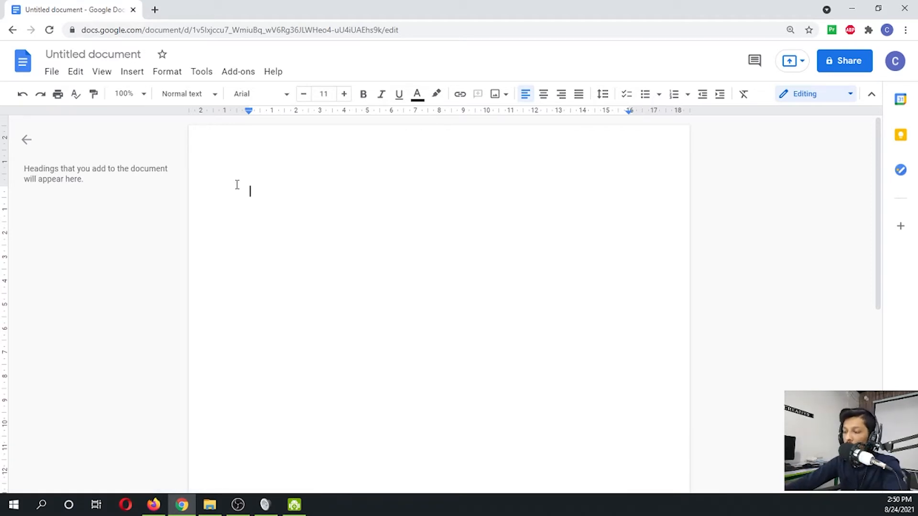
- Write "Nuclear Reactions" at the start of the document, followed below by "There are two main types of nuclear reactions:"
{"action": "type", "text": "Nuclea"}
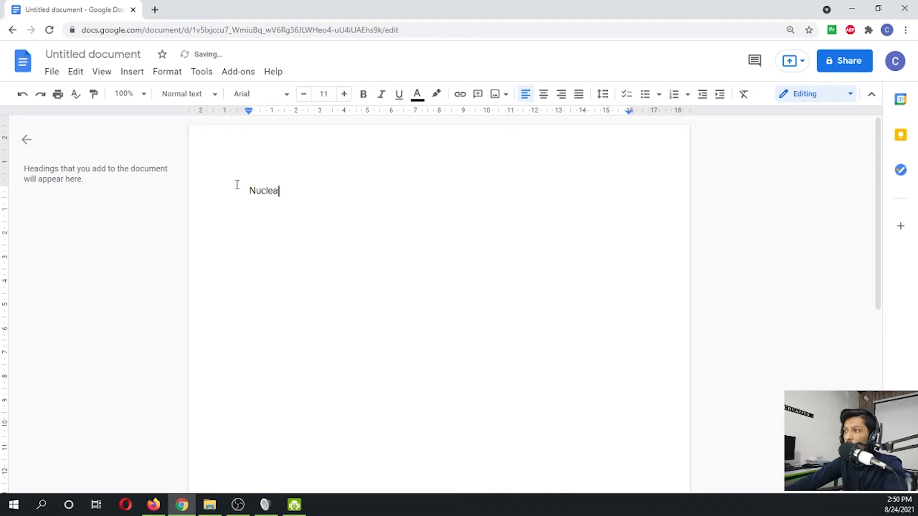
{"action": "type", "text": "r Reactions  "}
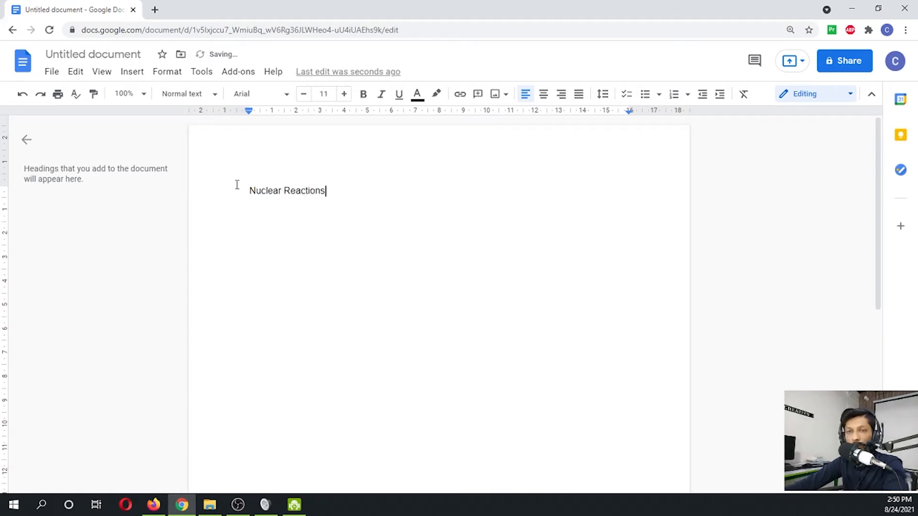
{"action": "type", "text": "N"}
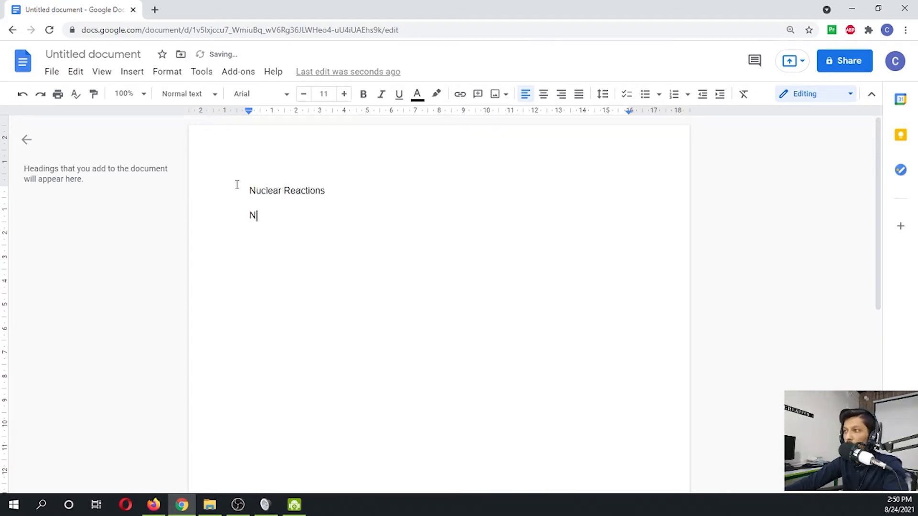
{"action": "key", "text": "BackSpace"}
{"action": "type", "text": "There are two "}
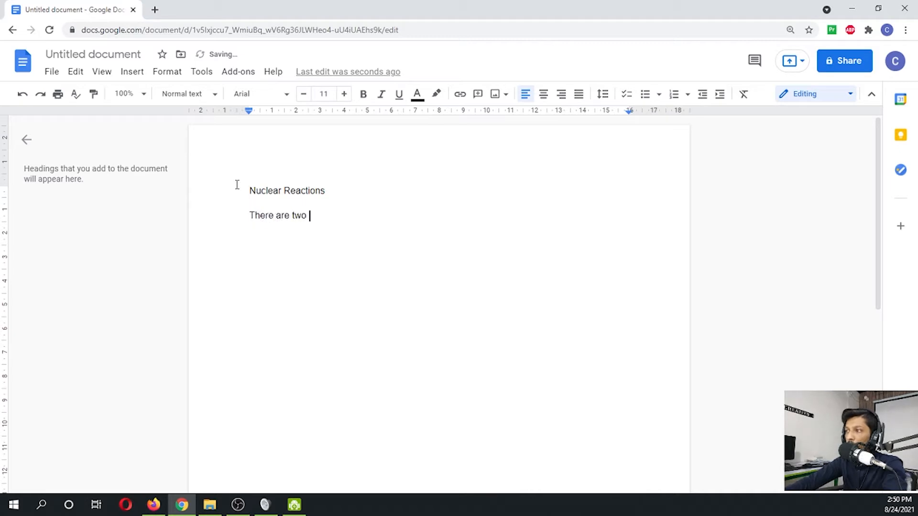
{"action": "type", "text": "main types of nuclear reactions:"}
{"action": "key", "text": "Return"}
- List "Fission" and "Fusion" on separate lines under the introductory sentence
{"action": "type", "text": "Fiss"}
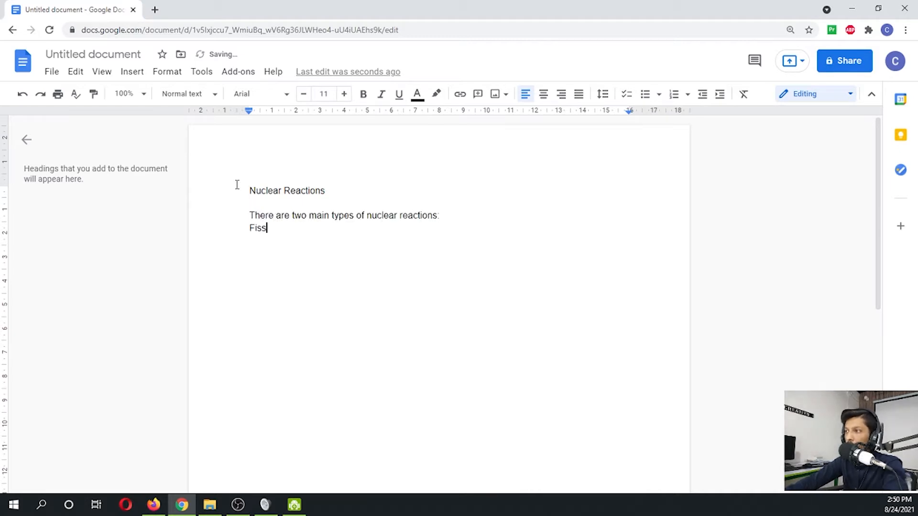
{"action": "type", "text": "ion"}
{"action": "key", "text": "Return"}
{"action": "type", "text": "Fusion"}
- Leave blank lines, then add a "Fission reaction" section with the line "In fusion reaction" followed by a row of placeholder dots
{"action": "key", "text": "Return"}
{"action": "key", "text": "Return"}
{"action": "key", "text": "Return"}
{"action": "type", "text": "Fission reaction"}
{"action": "key", "text": "Return"}
{"action": "key", "text": "Return"}
{"action": "type", "text": "In fusion reaction "}
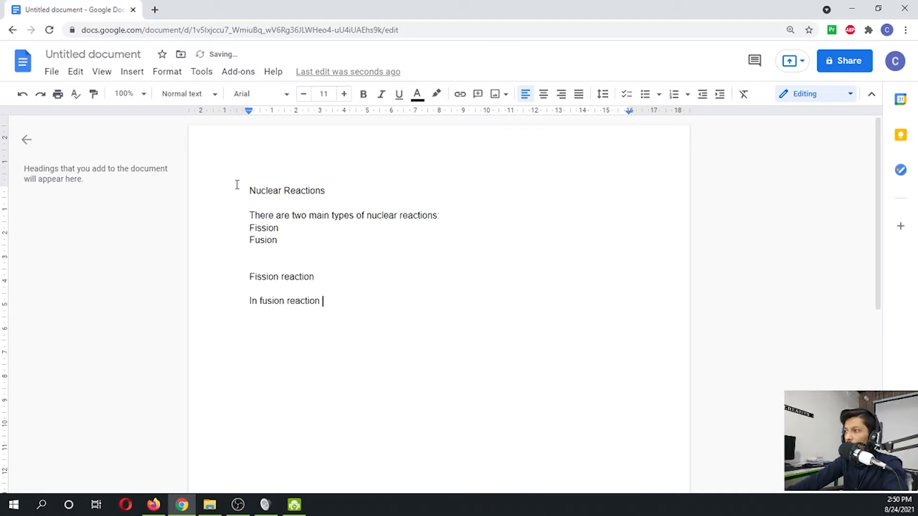
{"action": "type", "text": "................................................"}
- Add a "Fusion reaction" section containing the line "In fusion reaction" followed by a row of placeholder dots
{"action": "key", "text": "Return"}
{"action": "key", "text": "Return"}
{"action": "type", "text": "Fusion reaction"}
{"action": "key", "text": "Return"}
{"action": "key", "text": "Return"}
{"action": "type", "text": "In fusion reaction ......................................"}
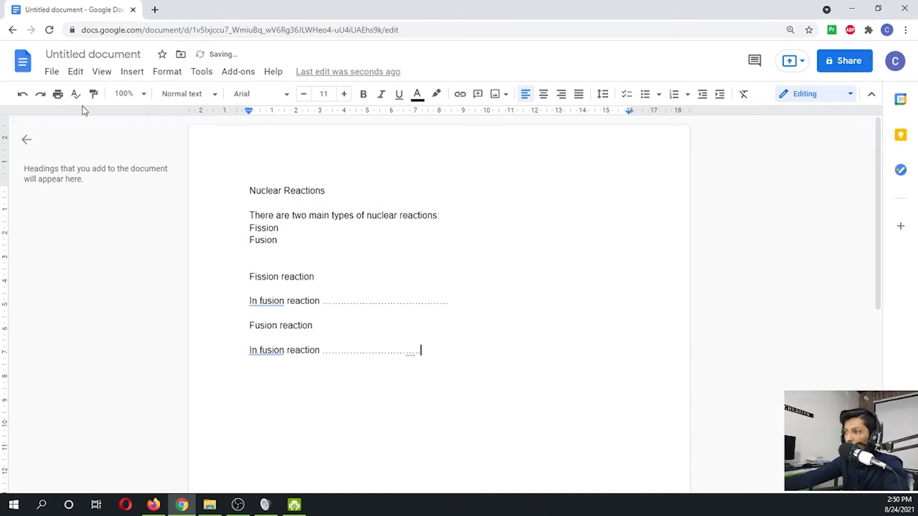
- Change the word "fusion" to "fision" in the line under Fission reaction
{"action": "left_click", "coordinate": [267, 301]}
{"action": "key", "text": "BackSpace"}
{"action": "type", "text": "i"}
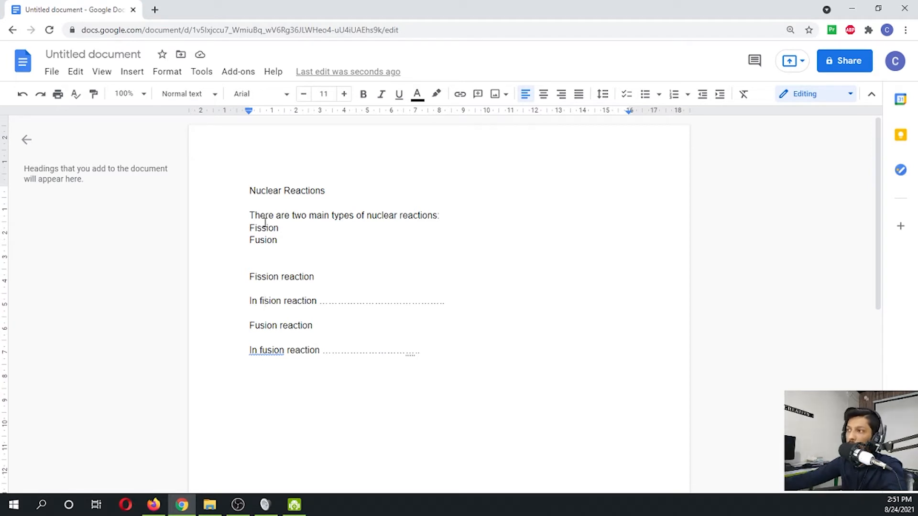
- Apply the Title style to the "Nuclear Reactions" line
{"action": "left_click_drag", "start_coordinate": [352, 185], "coordinate": [245, 194]}
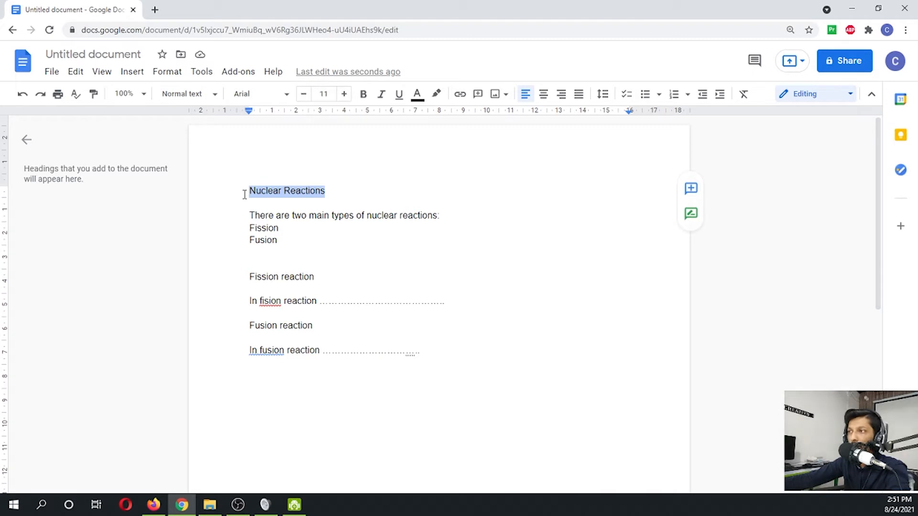
{"action": "left_click", "coordinate": [196, 94]}
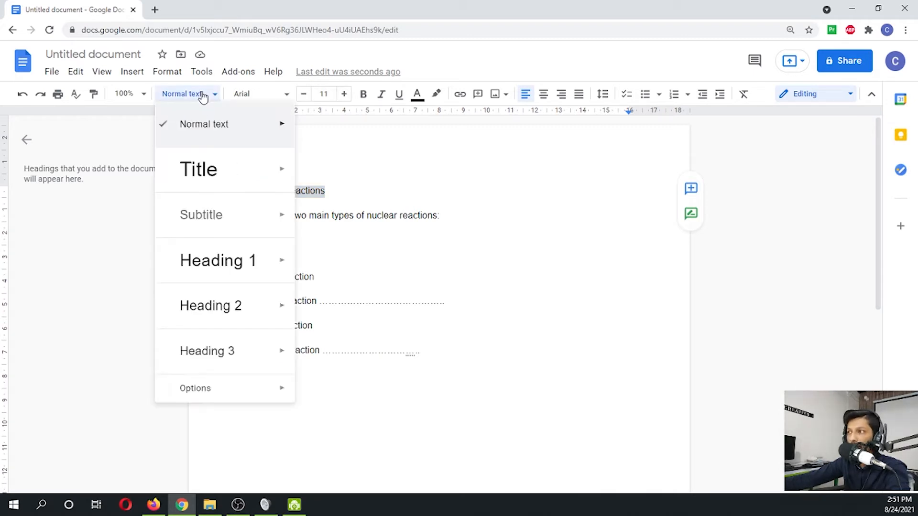
{"action": "left_click", "coordinate": [209, 168]}
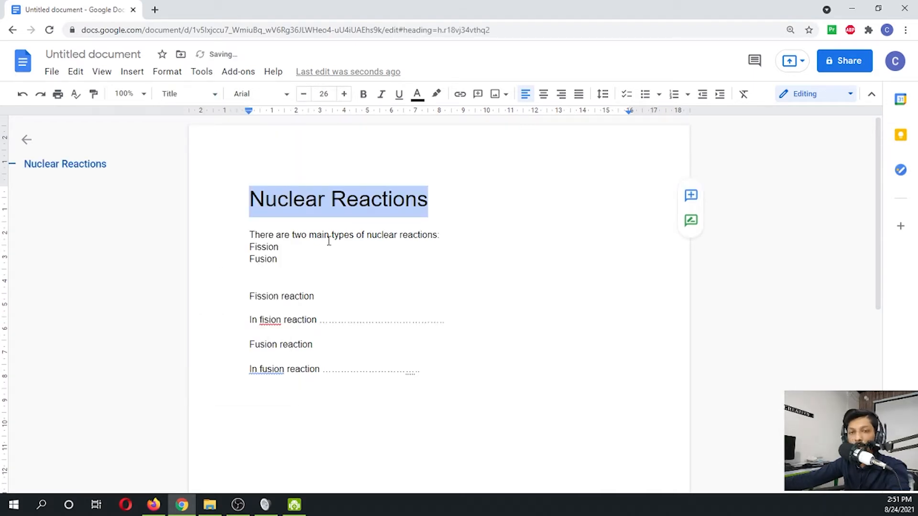
- Turn the Fission and Fusion lines below the introductory sentence into a numbered list
{"action": "left_click", "coordinate": [283, 256]}
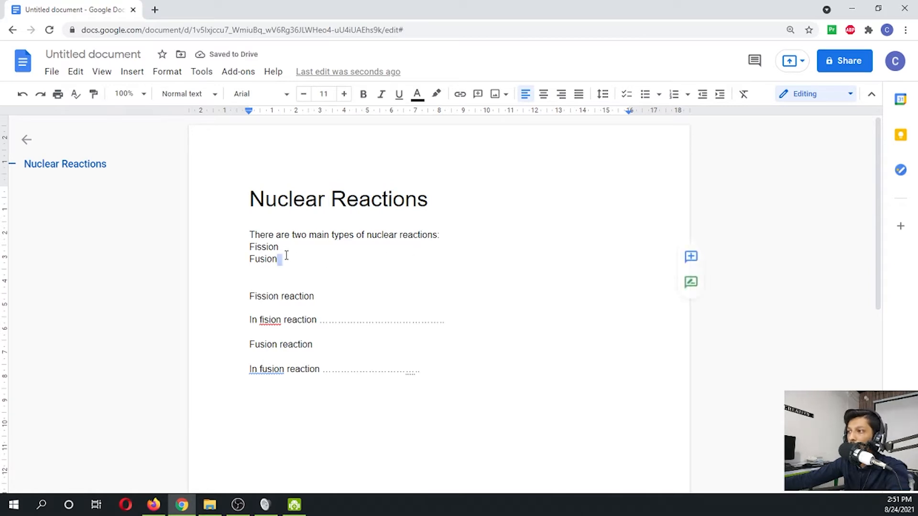
{"action": "left_click_drag", "start_coordinate": [282, 256], "coordinate": [252, 252]}
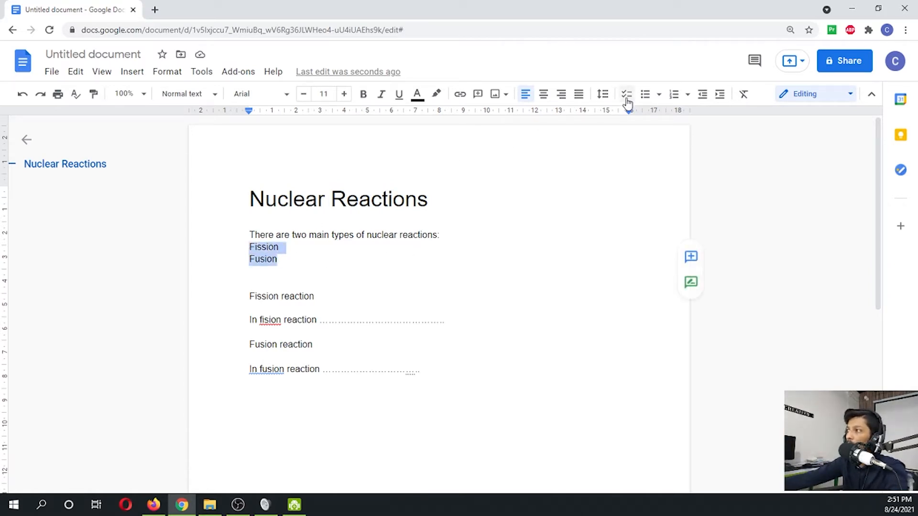
{"action": "left_click", "coordinate": [645, 95]}
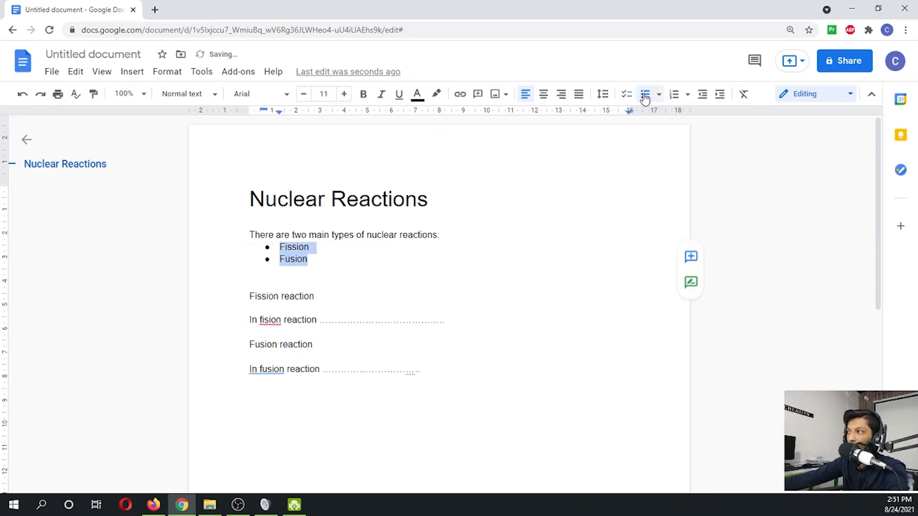
{"action": "left_click", "coordinate": [671, 95]}
{"action": "left_click", "coordinate": [311, 260]}
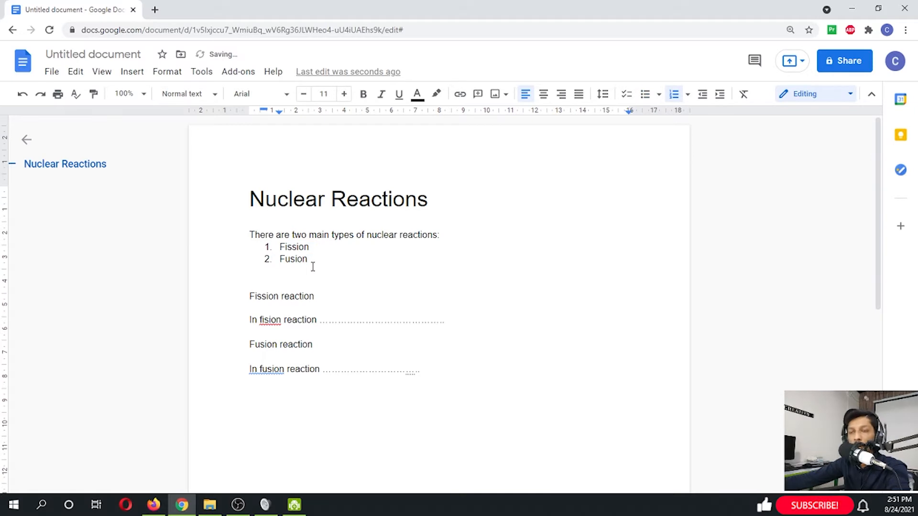
- Apply the Heading 1 style to the "Fission reaction" line
{"action": "left_click_drag", "start_coordinate": [317, 297], "coordinate": [248, 296]}
{"action": "left_click", "coordinate": [198, 95]}
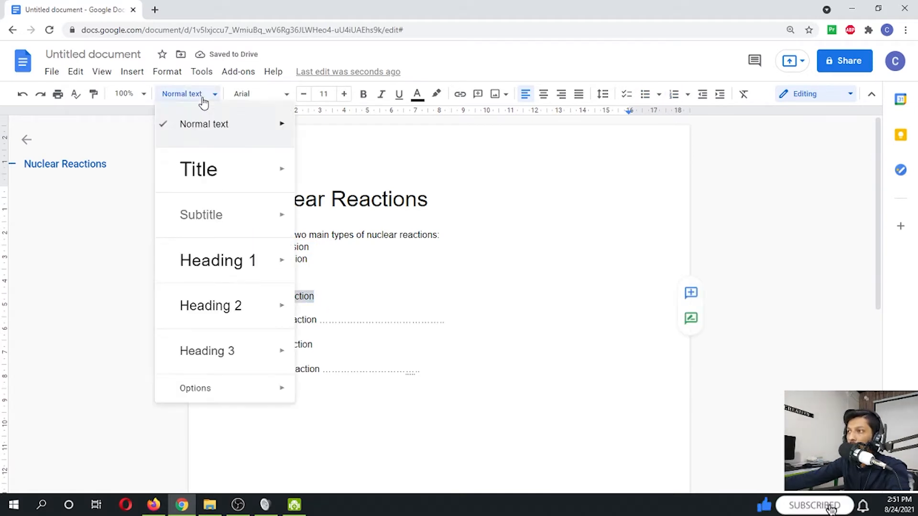
{"action": "left_click", "coordinate": [226, 269]}
{"action": "left_click", "coordinate": [306, 362]}
- Apply the Heading 1 style to the "Fusion reaction" line
{"action": "left_click_drag", "start_coordinate": [332, 383], "coordinate": [246, 379]}
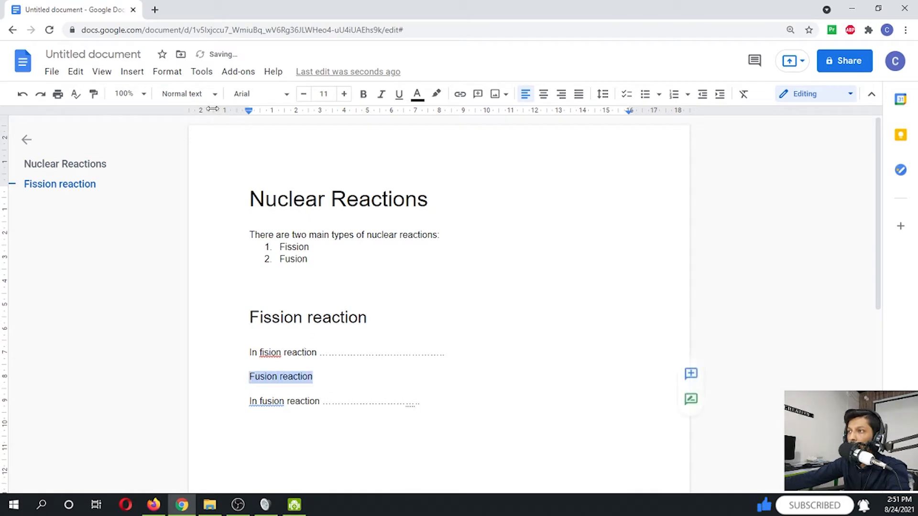
{"action": "left_click", "coordinate": [198, 95]}
{"action": "left_click", "coordinate": [220, 261]}
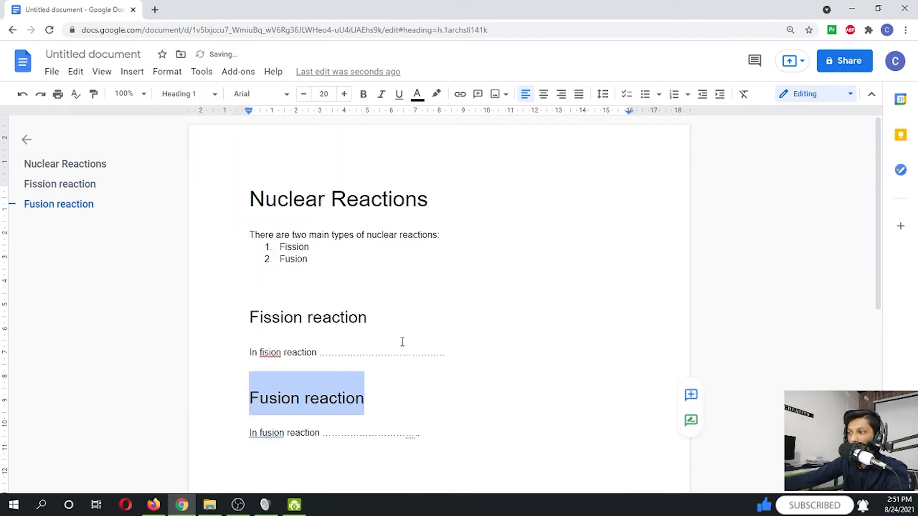
{"action": "left_click", "coordinate": [402, 327]}
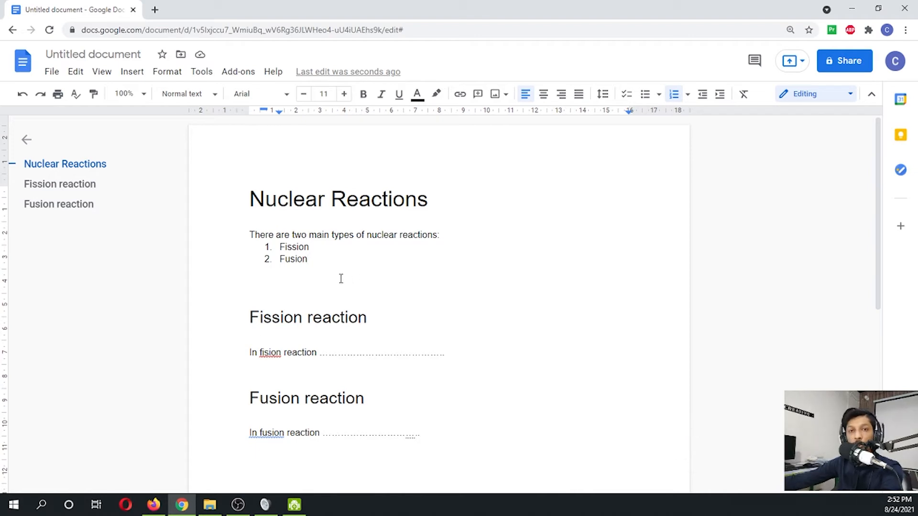
- Set the text color of the "Nuclear Reactions" title to bright blue
{"action": "left_click", "coordinate": [58, 186]}
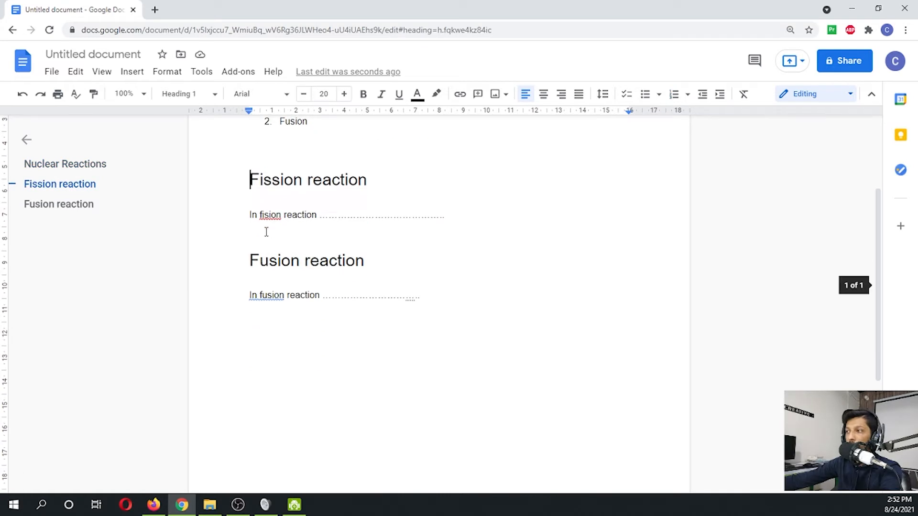
{"action": "left_click", "coordinate": [30, 164]}
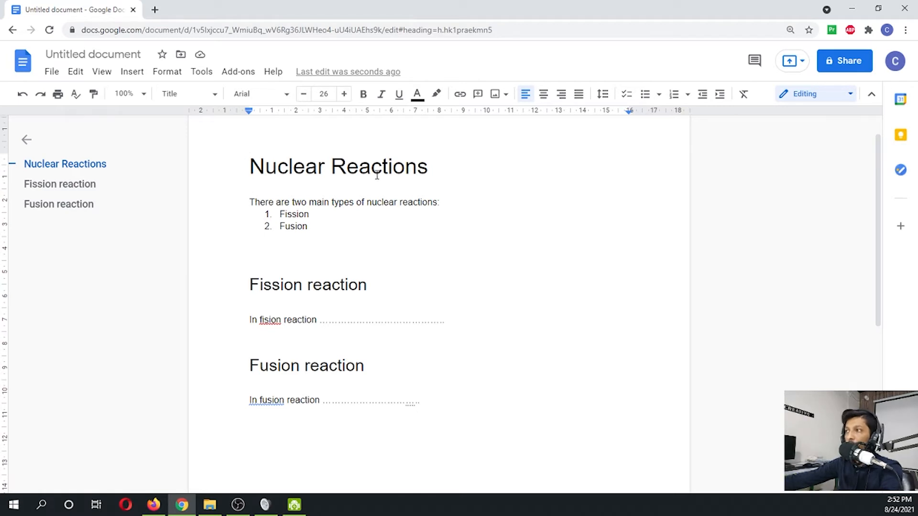
{"action": "left_click_drag", "start_coordinate": [430, 168], "coordinate": [248, 172]}
{"action": "left_click", "coordinate": [411, 101]}
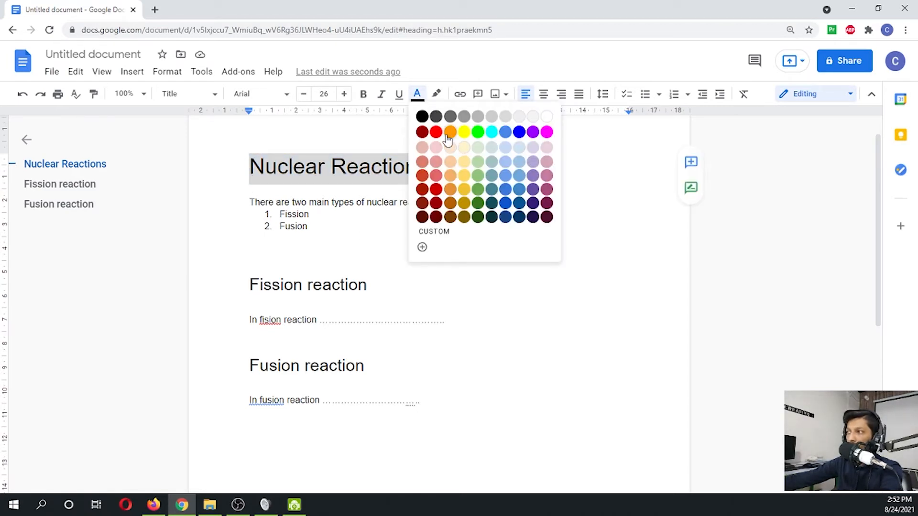
{"action": "left_click", "coordinate": [436, 132]}
{"action": "left_click", "coordinate": [418, 93]}
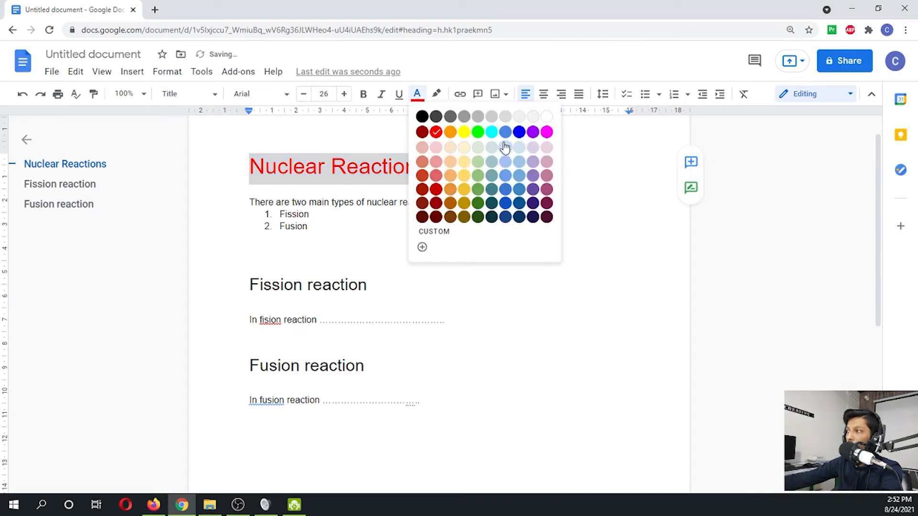
{"action": "left_click", "coordinate": [505, 145]}
{"action": "left_click", "coordinate": [469, 270]}
- Set the text color of the "Fission reaction" heading to dark blue
{"action": "left_click_drag", "start_coordinate": [385, 282], "coordinate": [243, 293]}
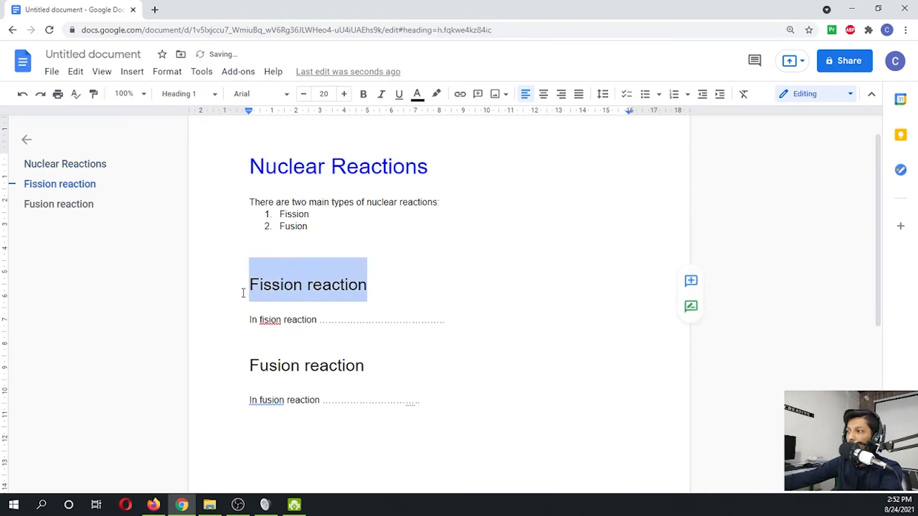
{"action": "left_click", "coordinate": [417, 94]}
{"action": "left_click", "coordinate": [517, 163]}
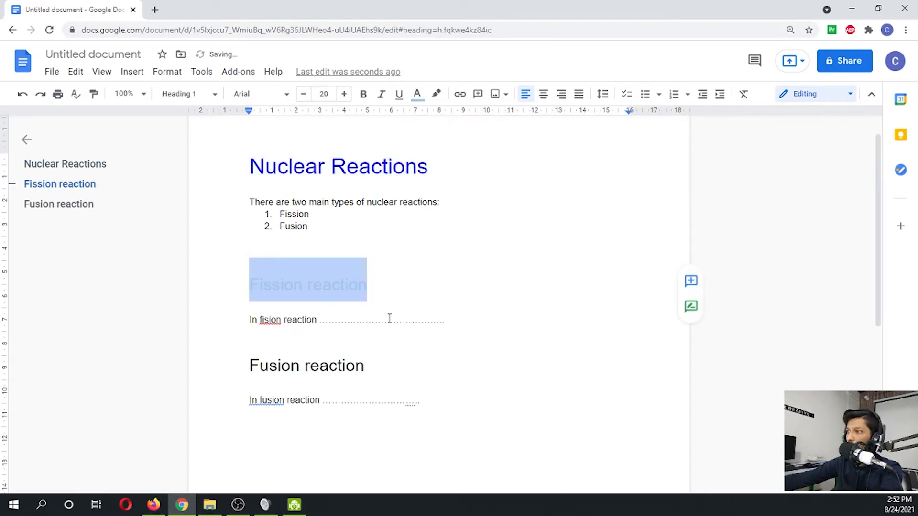
{"action": "left_click", "coordinate": [418, 94]}
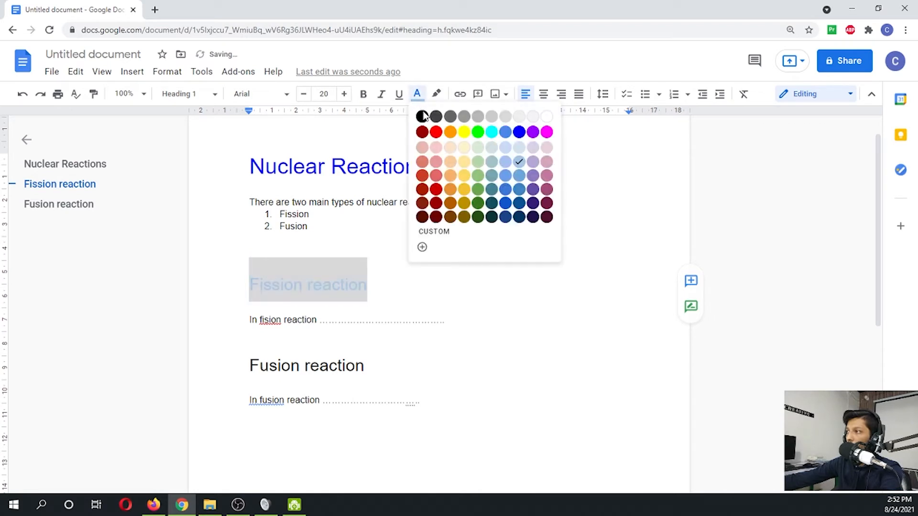
{"action": "left_click", "coordinate": [520, 205]}
{"action": "left_click", "coordinate": [404, 311]}
- Set the text color of the "Fusion reaction" heading to dark blue
{"action": "left_click_drag", "start_coordinate": [377, 373], "coordinate": [246, 371]}
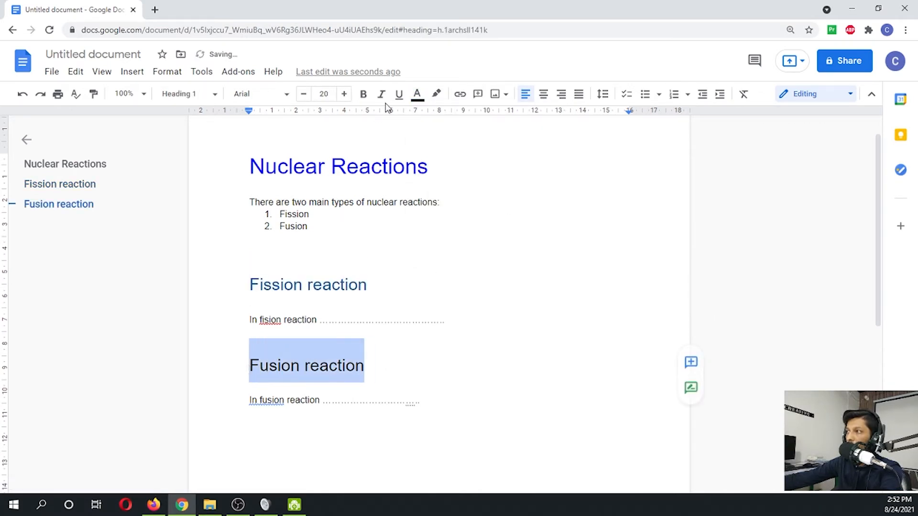
{"action": "left_click", "coordinate": [417, 95]}
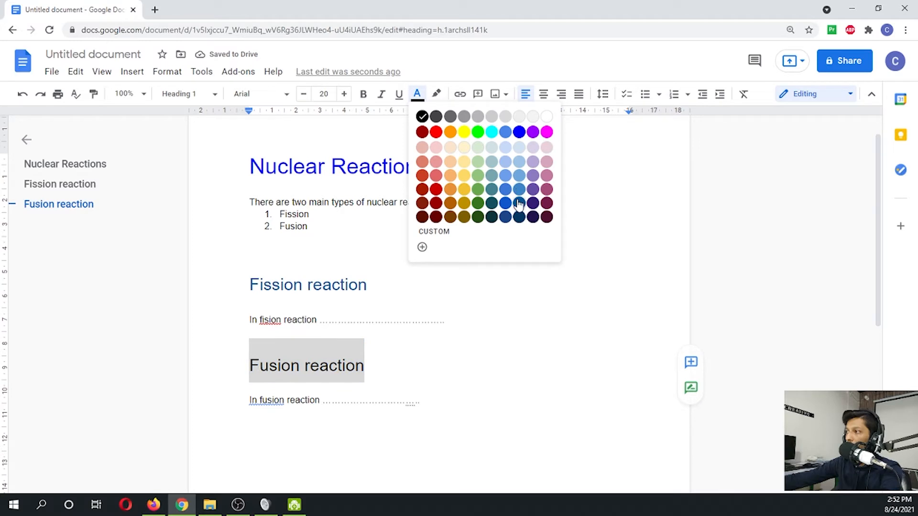
{"action": "left_click", "coordinate": [519, 205]}
{"action": "left_click", "coordinate": [583, 306]}
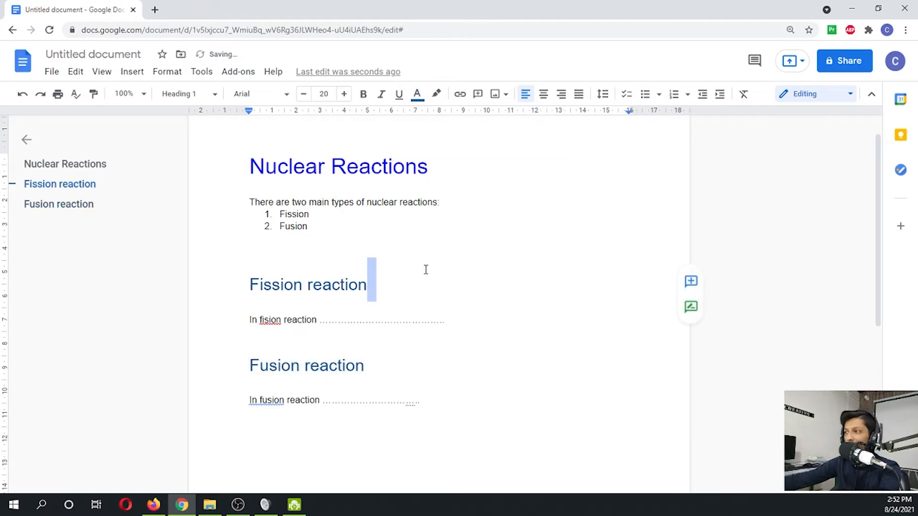
- Change the font of the numbered list items "Fission" and "Fusion" to Impact
{"action": "left_click_drag", "start_coordinate": [313, 229], "coordinate": [243, 211]}
{"action": "left_click", "coordinate": [282, 94]}
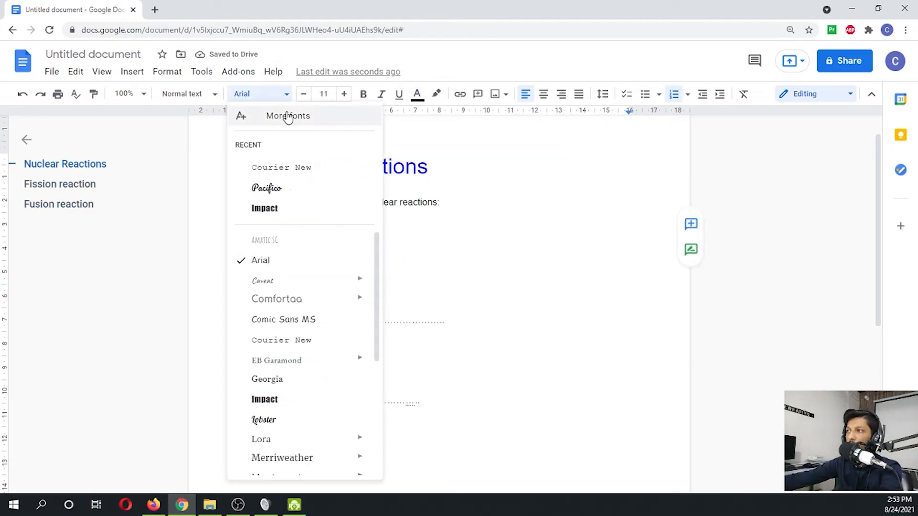
{"action": "left_click", "coordinate": [292, 206]}
{"action": "left_click", "coordinate": [493, 245]}
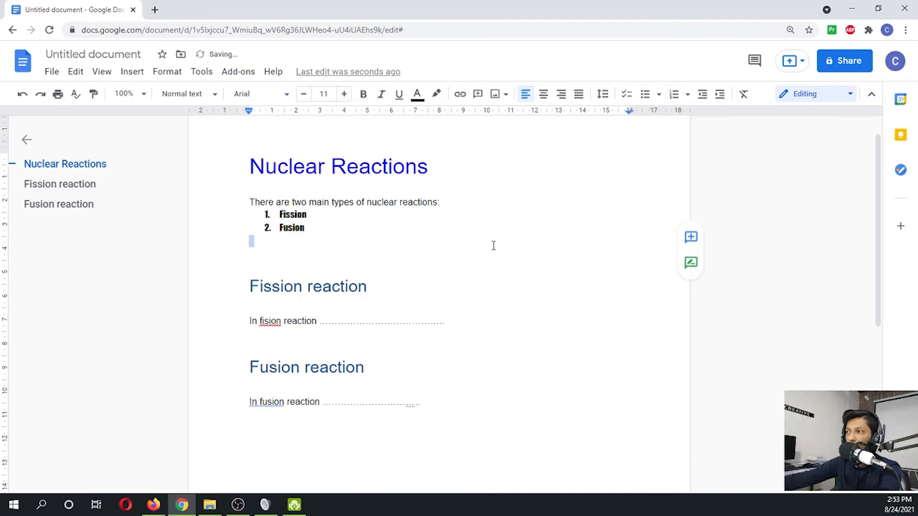
{"action": "left_click", "coordinate": [423, 281]}
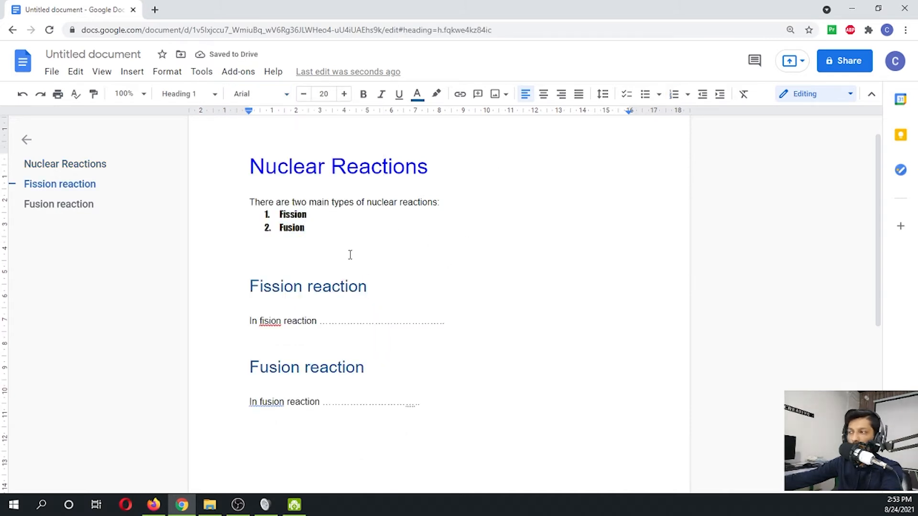
- Center-align all the text in the document, from the title to the "In fusion reaction" line
{"action": "left_click_drag", "start_coordinate": [250, 165], "coordinate": [455, 385]}
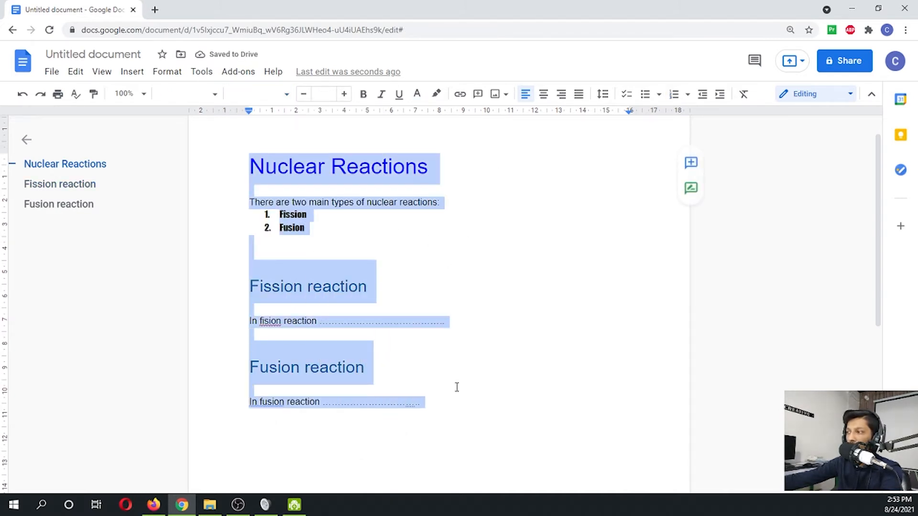
{"action": "left_click", "coordinate": [540, 94]}
{"action": "left_click", "coordinate": [468, 284]}
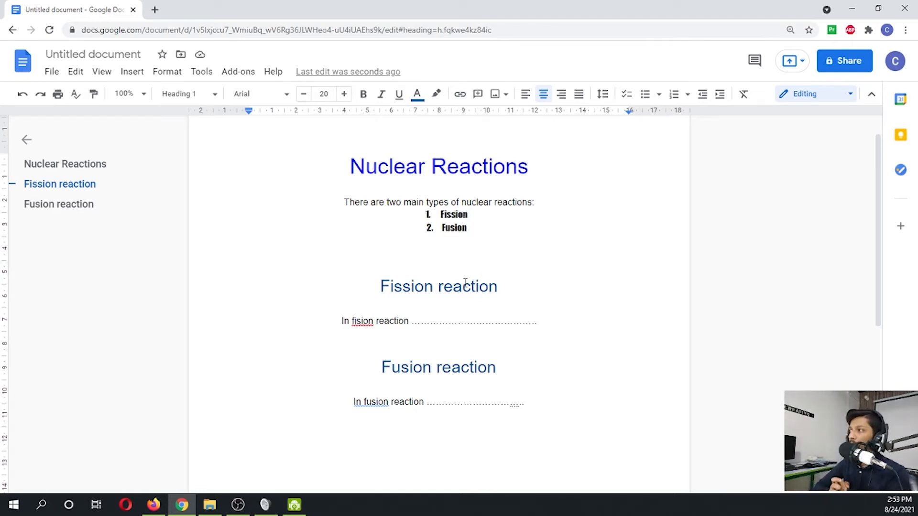
- Insert the GOTECHIS.NET logo image from the computer's Pictures folder at the end of the "In fusion reaction" line
{"action": "scroll", "coordinate": [465, 283], "scroll_direction": "up", "scroll_amount": 1}
{"action": "left_click", "coordinate": [568, 432]}
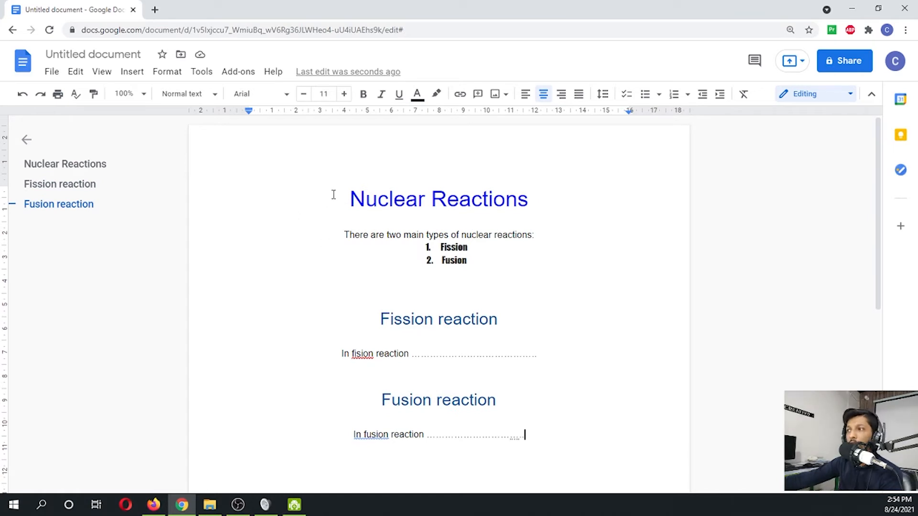
{"action": "left_click", "coordinate": [136, 74]}
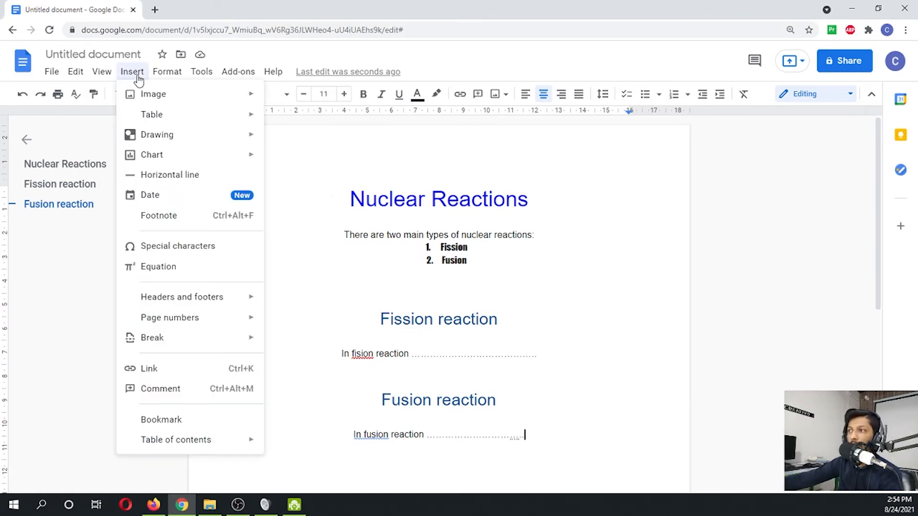
{"action": "mouse_move", "coordinate": [152, 94]}
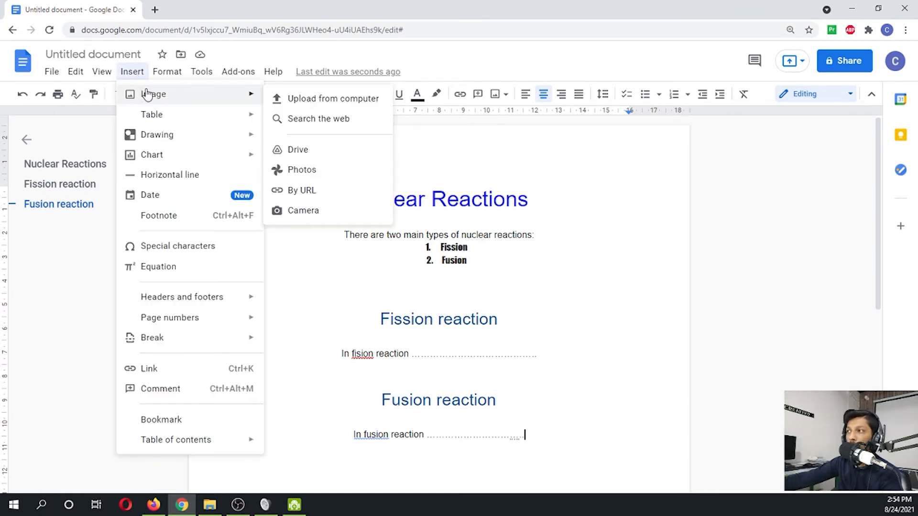
{"action": "left_click", "coordinate": [302, 106]}
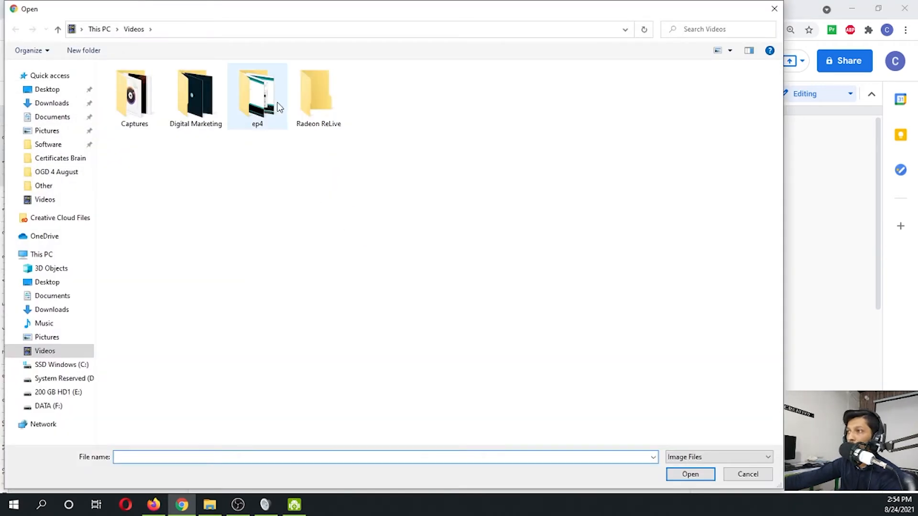
{"action": "double_click", "coordinate": [256, 106]}
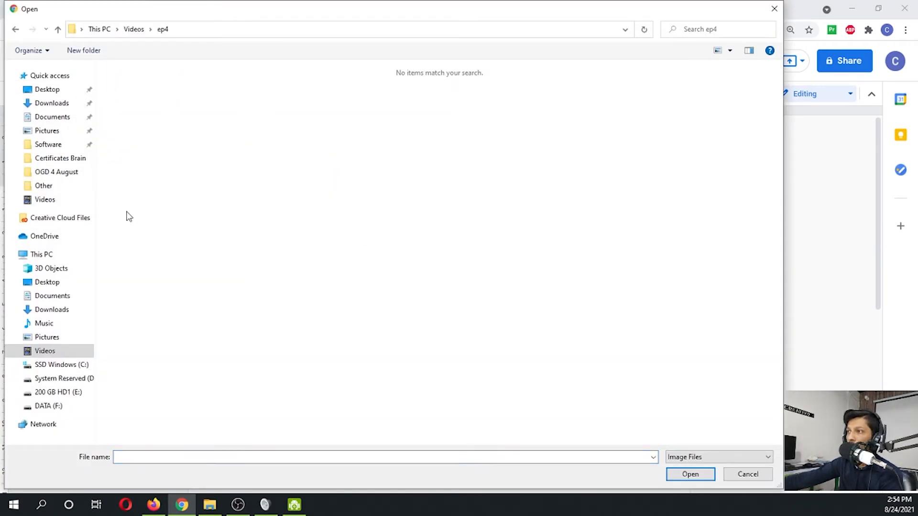
{"action": "left_click", "coordinate": [48, 339]}
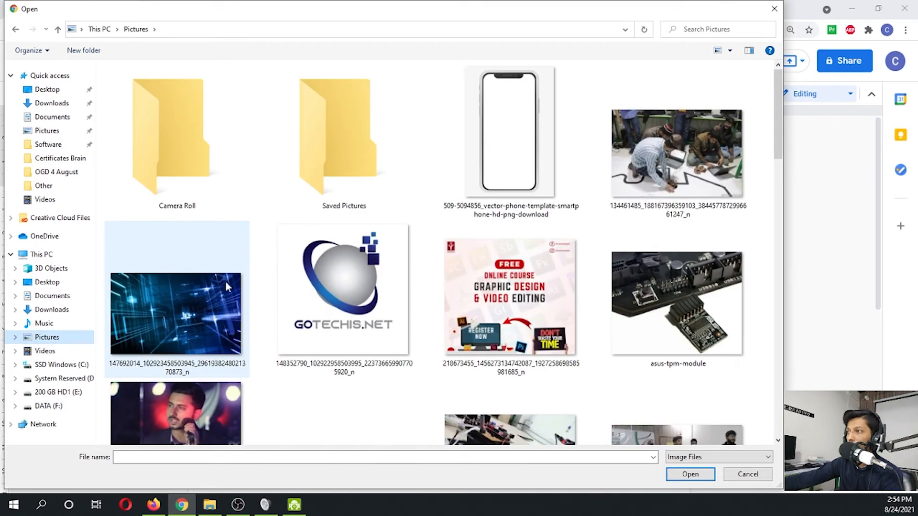
{"action": "double_click", "coordinate": [337, 287]}
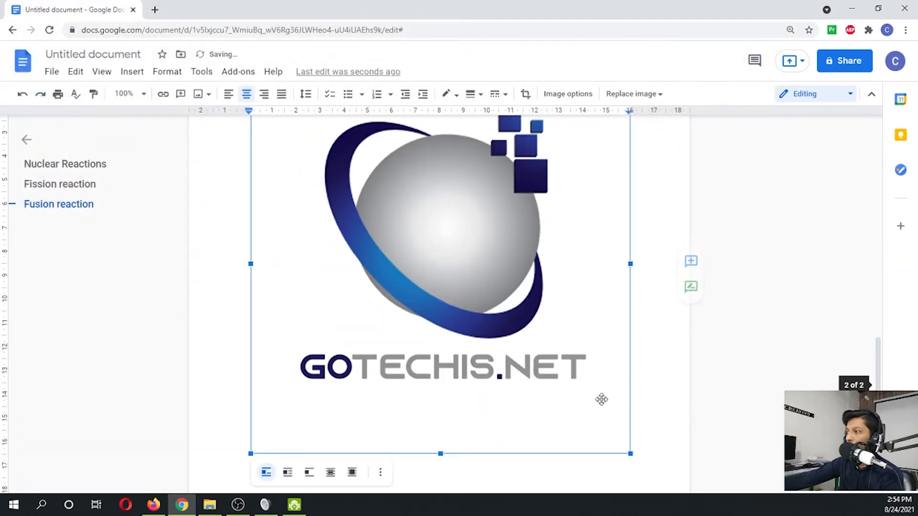
- Shrink the inserted logo proportionally to about half its width so it fits below the "In fusion reaction" line
{"action": "left_click_drag", "start_coordinate": [630, 454], "coordinate": [448, 345]}
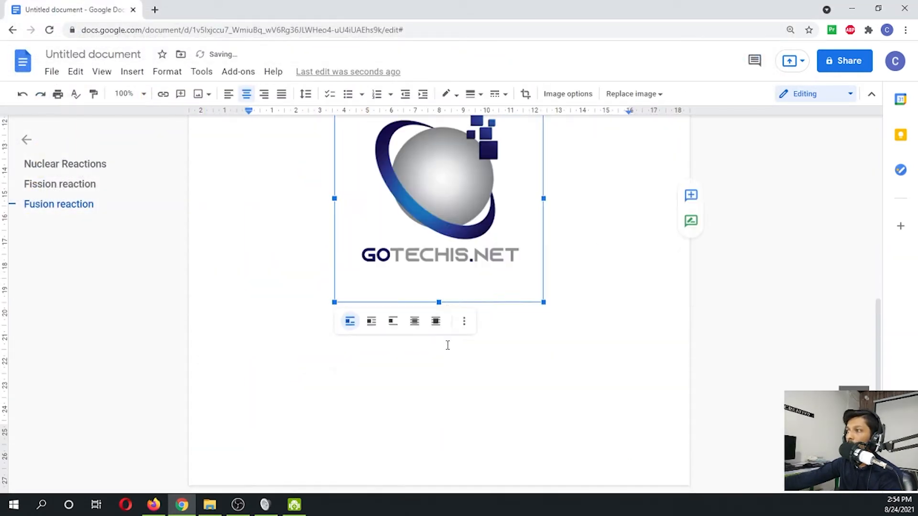
{"action": "scroll", "coordinate": [447, 345], "scroll_direction": "up", "scroll_amount": 4}
{"action": "left_click", "coordinate": [521, 314]}
{"action": "scroll", "coordinate": [499, 319], "scroll_direction": "down", "scroll_amount": 2}
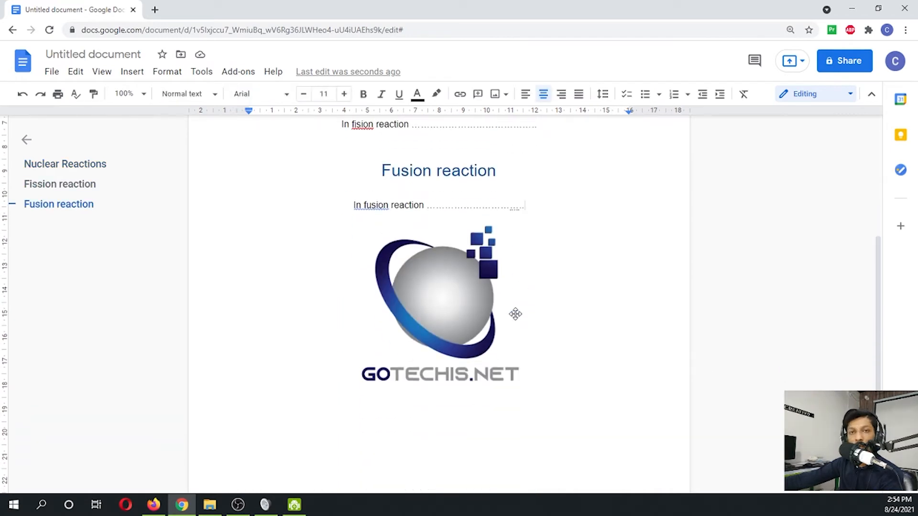
{"action": "scroll", "coordinate": [495, 317], "scroll_direction": "up", "scroll_amount": 2}
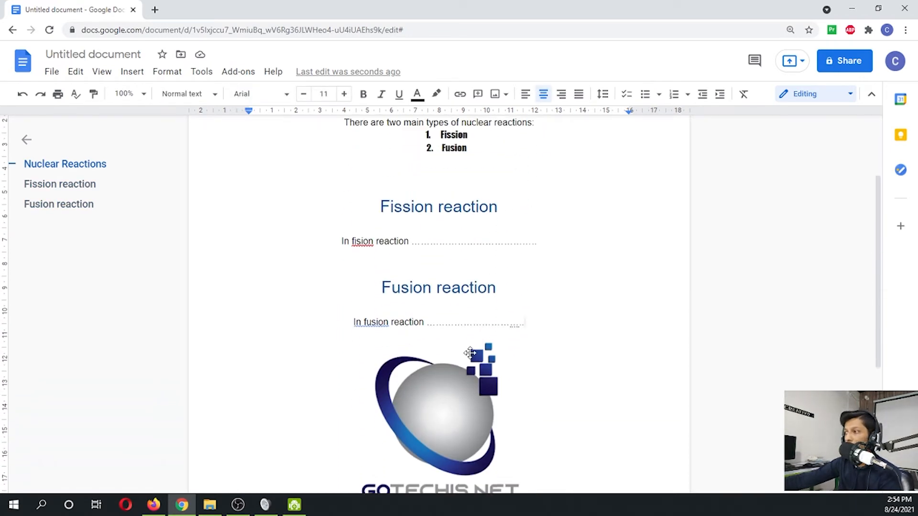
- Shift the logo slightly within the "In fusion reaction" line and set its text wrapping to In front of text
{"action": "left_click", "coordinate": [469, 353]}
{"action": "left_click_drag", "start_coordinate": [458, 264], "coordinate": [456, 263]}
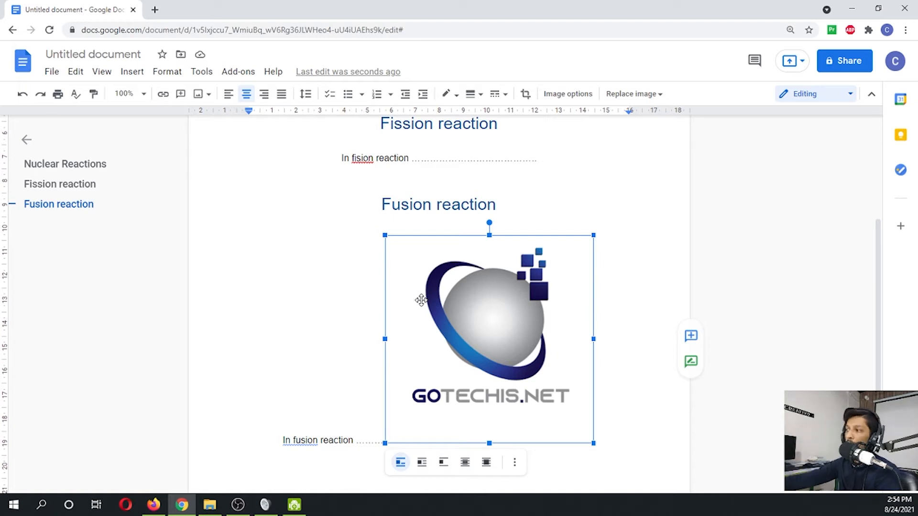
{"action": "left_click", "coordinate": [568, 94]}
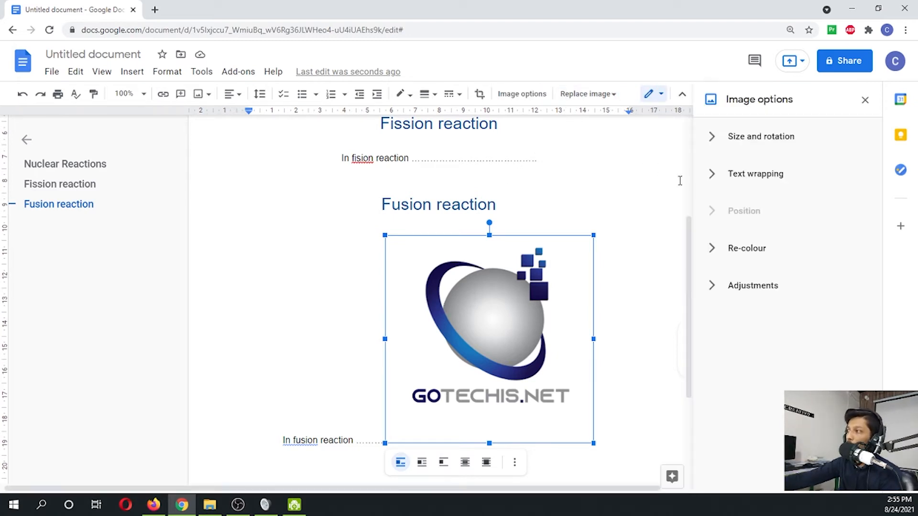
{"action": "left_click", "coordinate": [746, 185]}
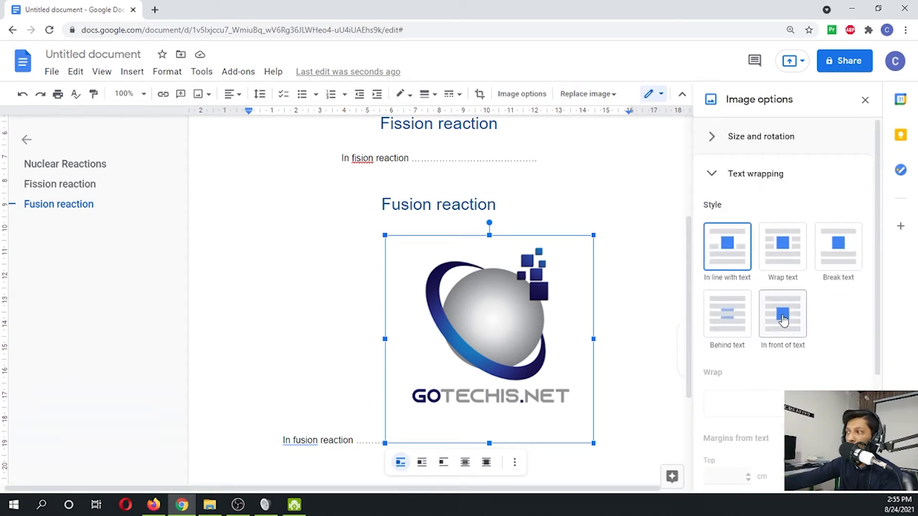
{"action": "left_click", "coordinate": [783, 319]}
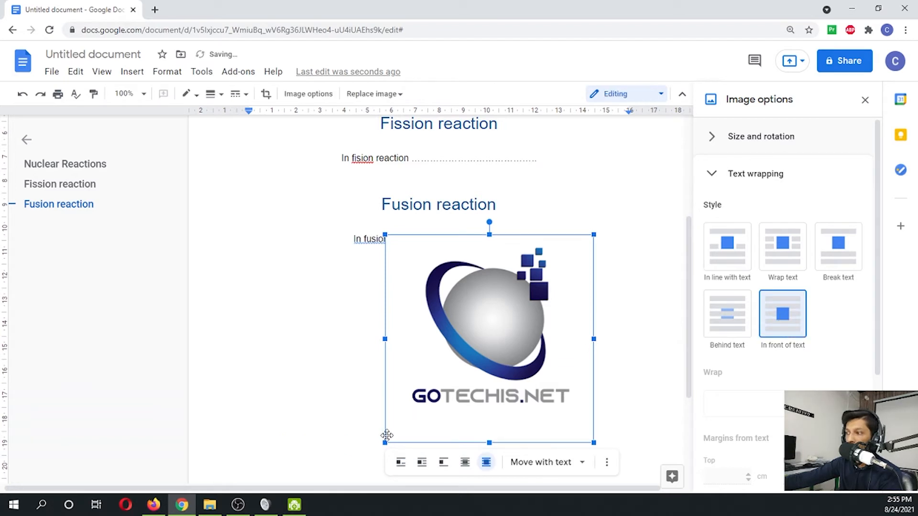
- Reduce the logo further, move it to the right of the Fission and Fusion sections, and close the image options
{"action": "left_click_drag", "start_coordinate": [384, 444], "coordinate": [455, 384]}
{"action": "left_click_drag", "start_coordinate": [559, 234], "coordinate": [566, 201]}
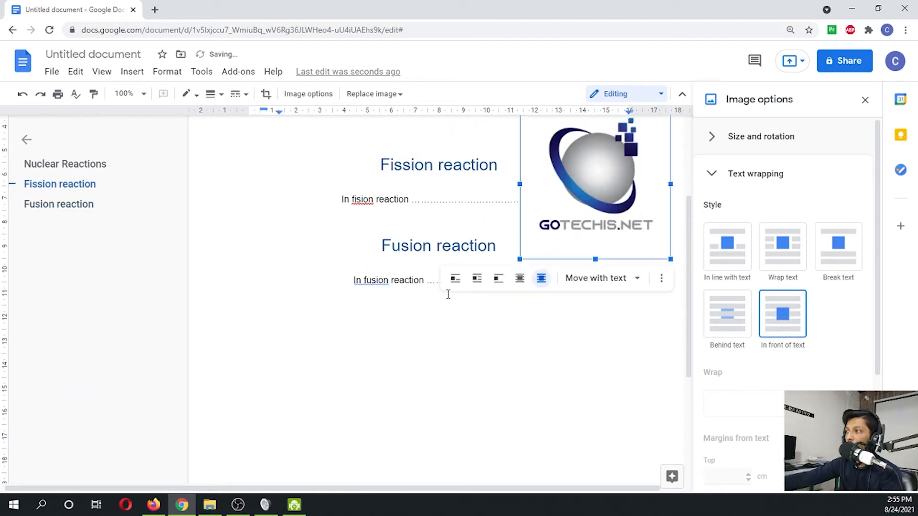
{"action": "scroll", "coordinate": [449, 293], "scroll_direction": "up", "scroll_amount": 3}
{"action": "left_click", "coordinate": [865, 99]}
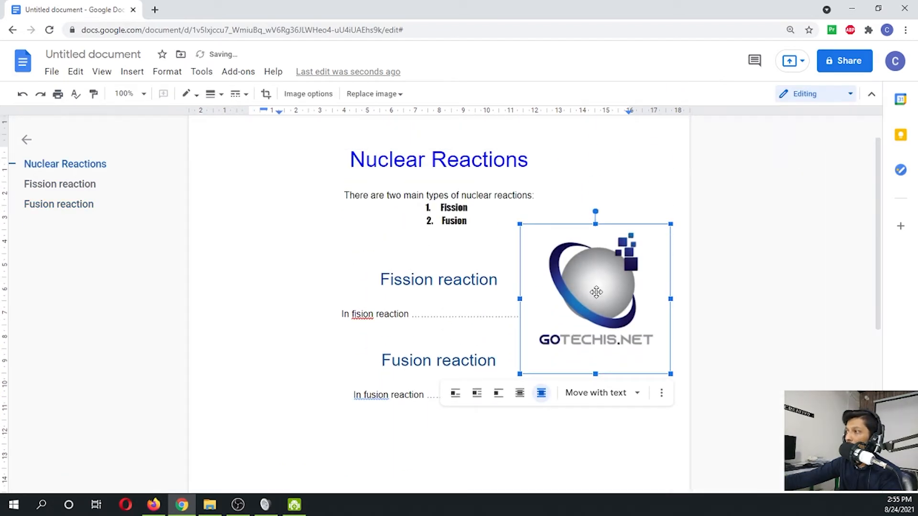
- Move the logo up to the page header, shrink it to a small icon and place it left of the "Nuclear Reactions" title
{"action": "left_click_drag", "start_coordinate": [559, 319], "coordinate": [450, 212]}
{"action": "scroll", "coordinate": [569, 263], "scroll_direction": "up", "scroll_amount": 1}
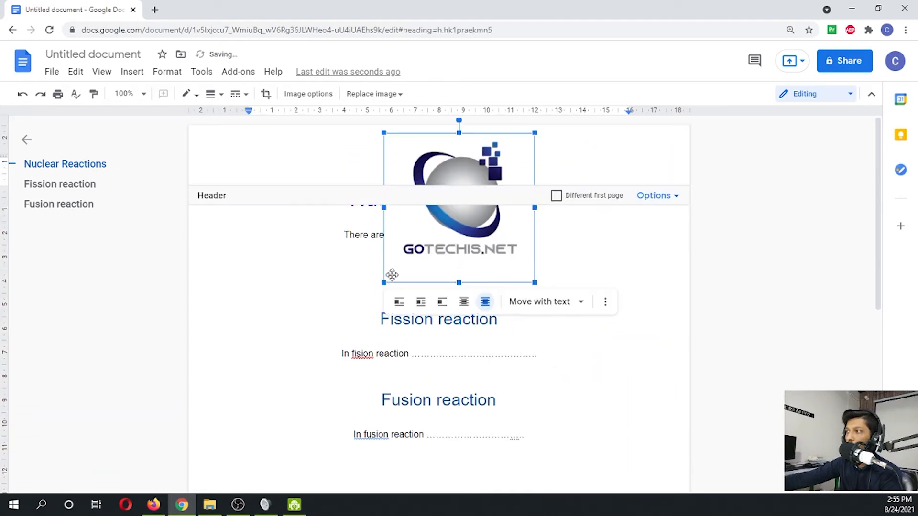
{"action": "left_click_drag", "start_coordinate": [384, 283], "coordinate": [466, 199]}
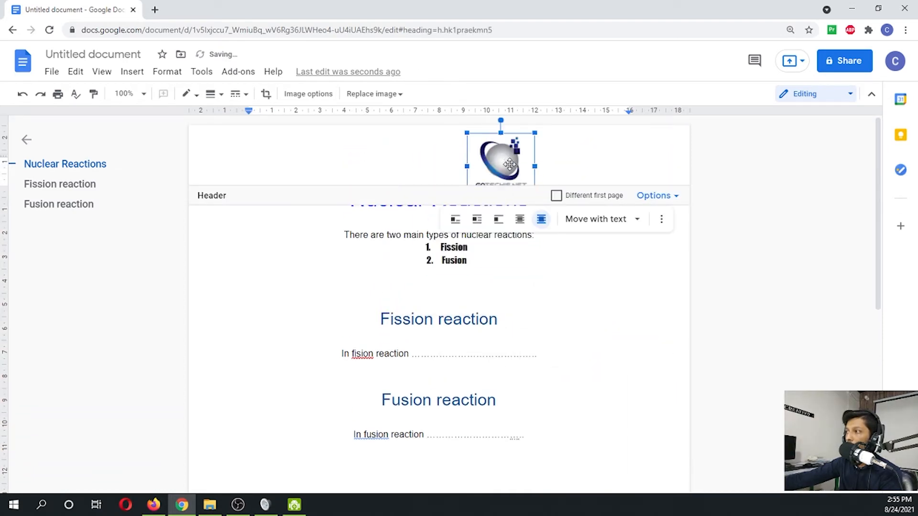
{"action": "left_click_drag", "start_coordinate": [463, 166], "coordinate": [252, 170]}
{"action": "left_click", "coordinate": [366, 303]}
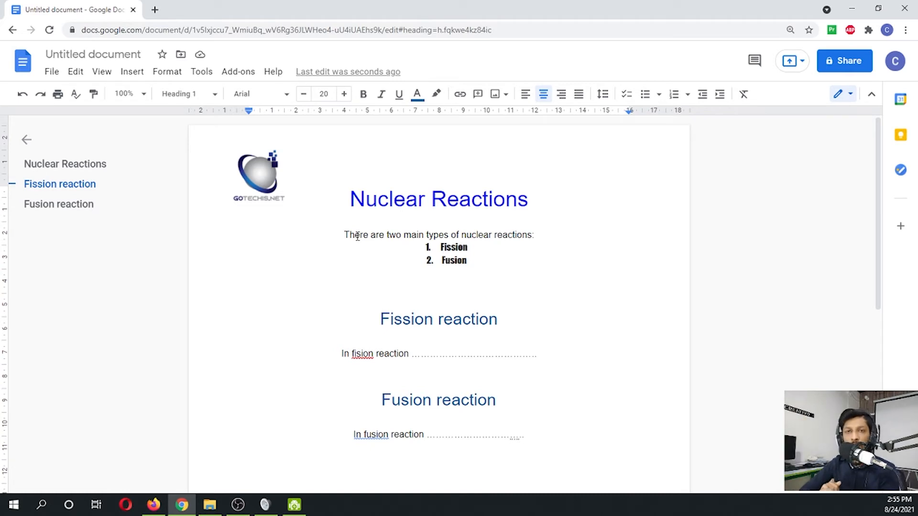
- Insert a 2 x 2 table above the "Fission reaction" heading
{"action": "left_click", "coordinate": [130, 73]}
{"action": "mouse_move", "coordinate": [153, 119]}
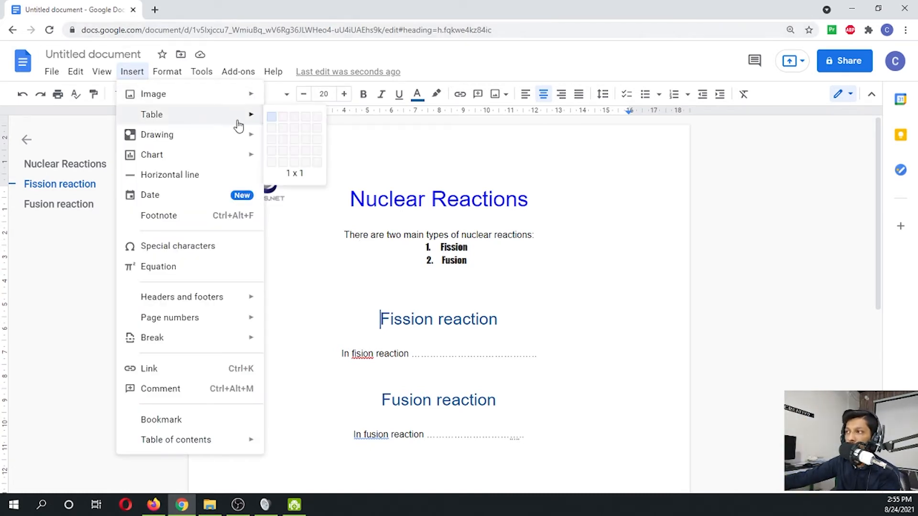
{"action": "left_click", "coordinate": [282, 134]}
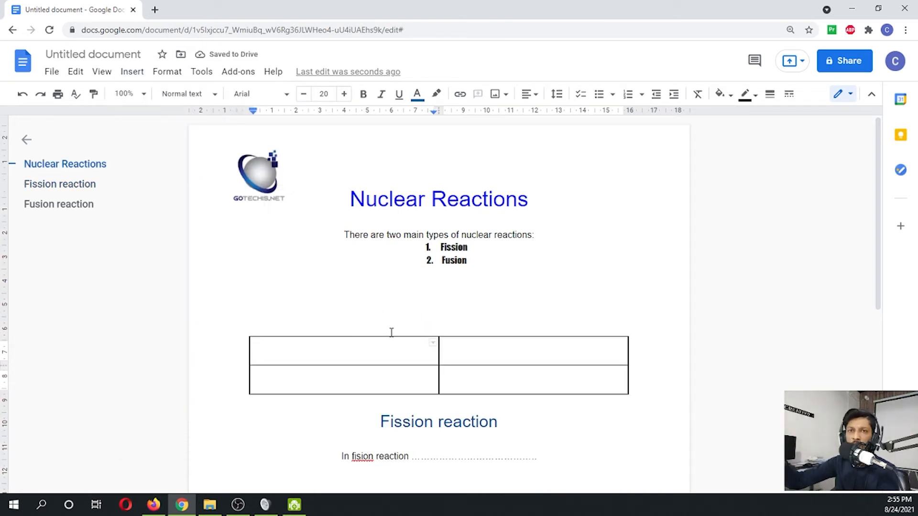
{"action": "left_click", "coordinate": [131, 72]}
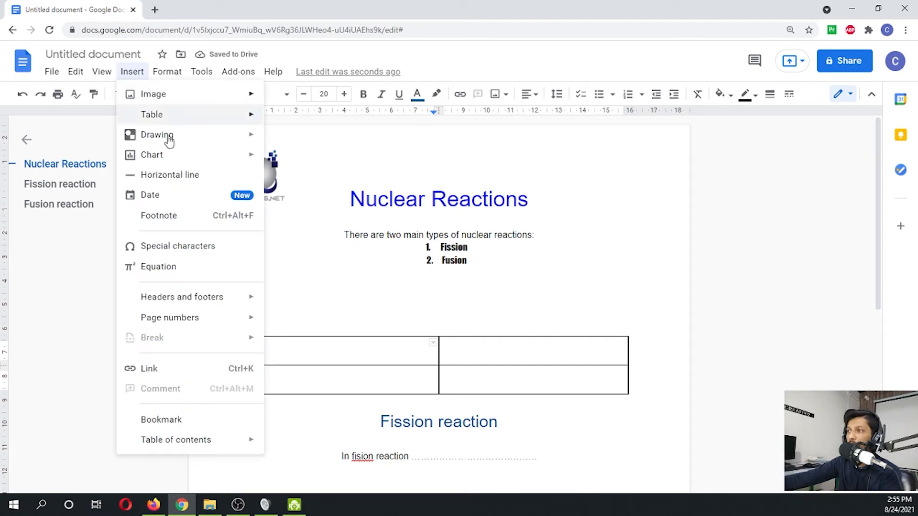
{"action": "mouse_move", "coordinate": [178, 160]}
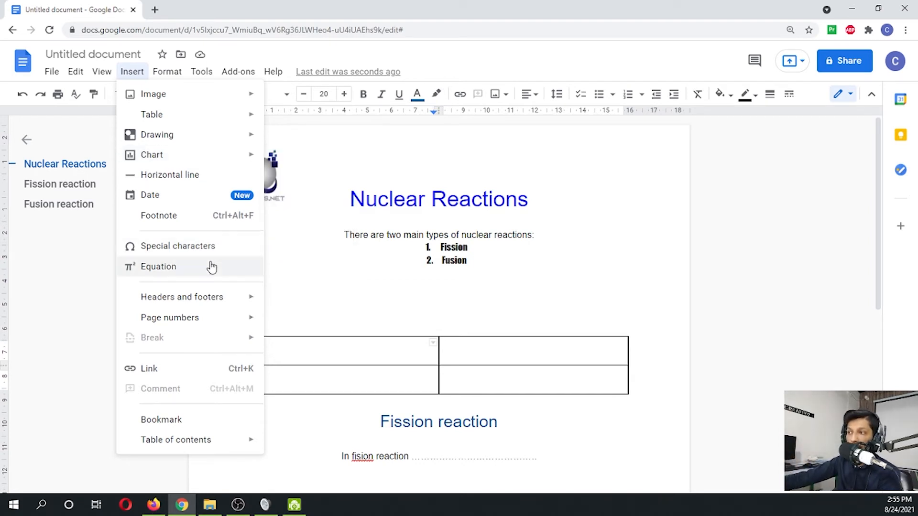
{"action": "mouse_move", "coordinate": [219, 300]}
{"action": "mouse_move", "coordinate": [221, 321]}
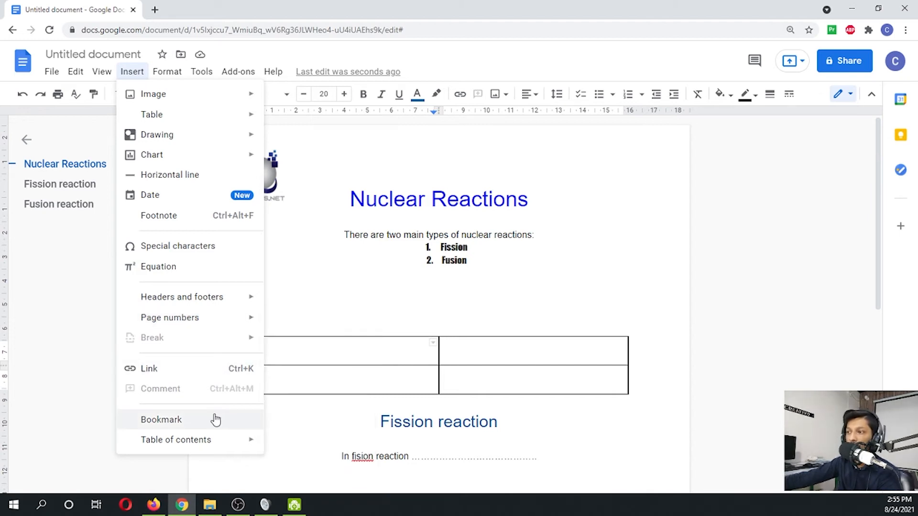
{"action": "mouse_move", "coordinate": [215, 441]}
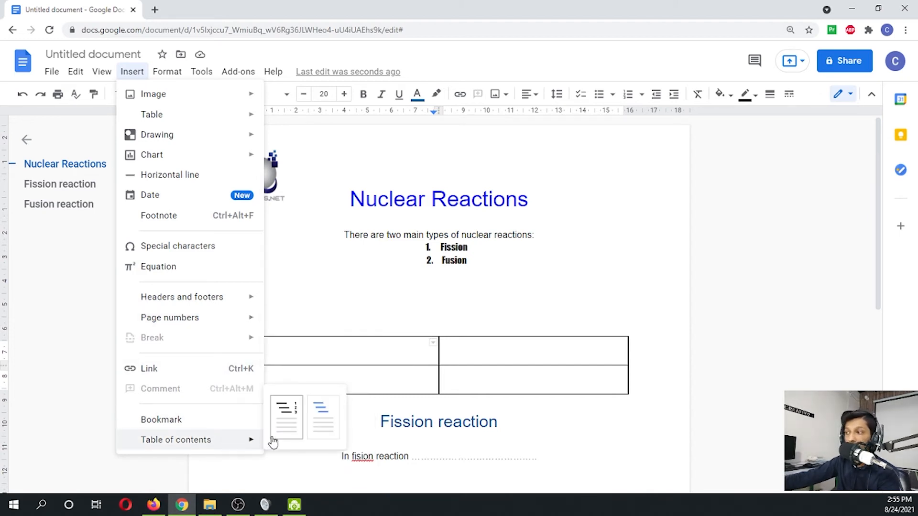
{"action": "mouse_move", "coordinate": [191, 95]}
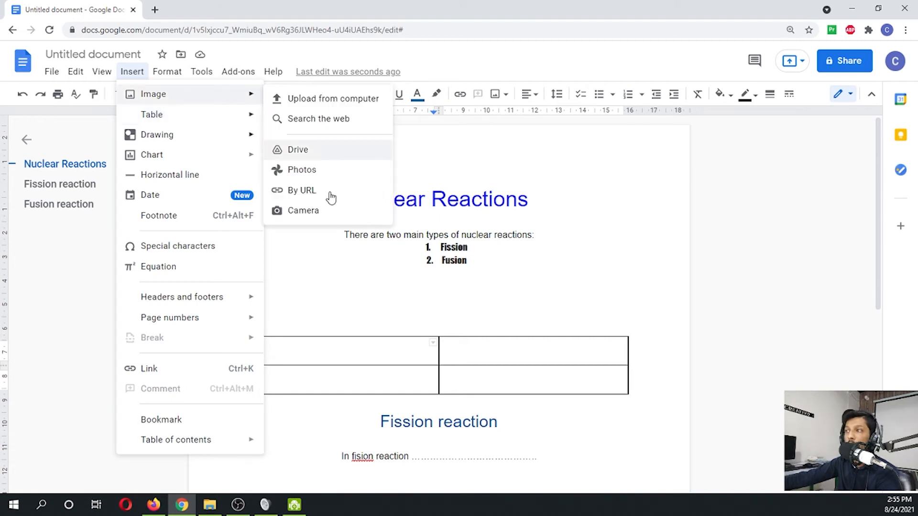
{"action": "left_click", "coordinate": [452, 303]}
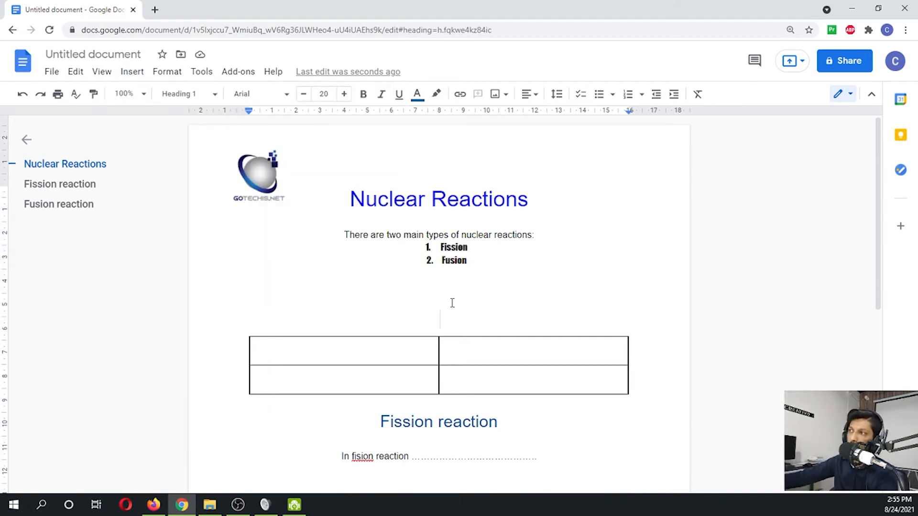
{"action": "left_click", "coordinate": [238, 72]}
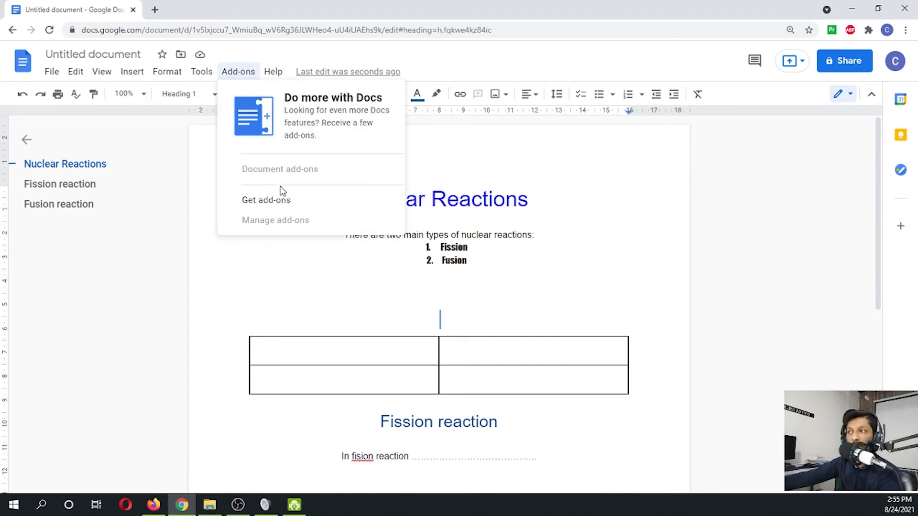
{"action": "left_click", "coordinate": [513, 252]}
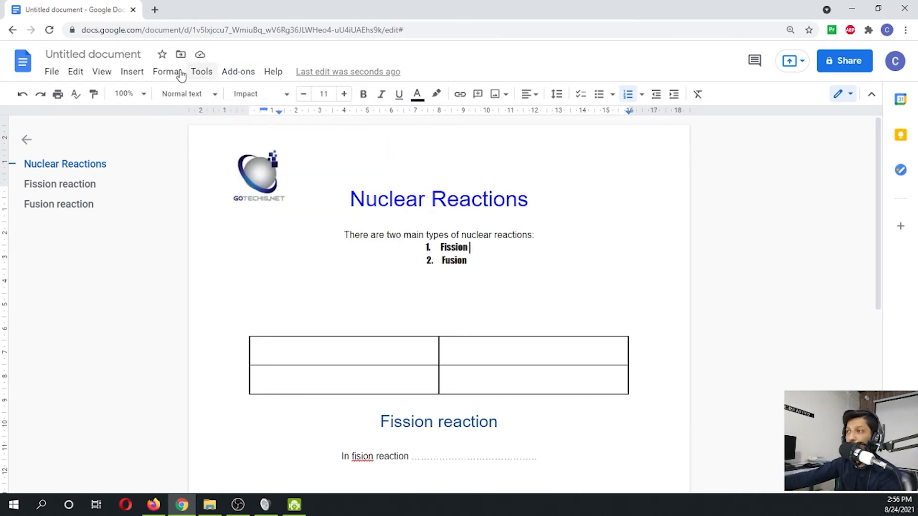
- Rename the untitled document as "Nuclear Reactions"
{"action": "left_click", "coordinate": [75, 71]}
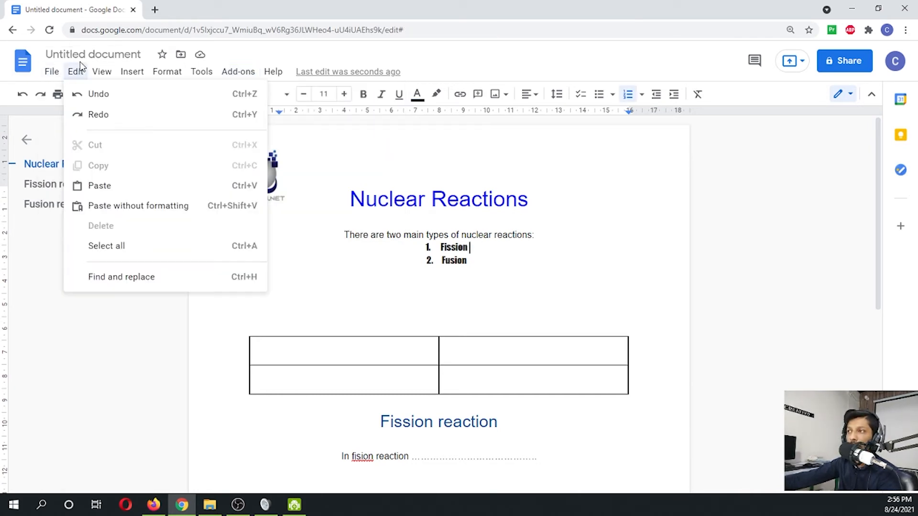
{"action": "left_click", "coordinate": [88, 55]}
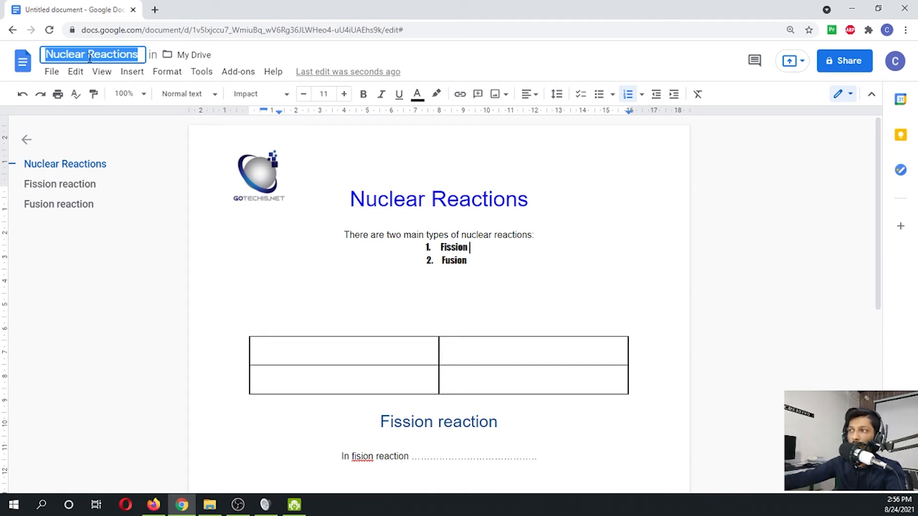
{"action": "left_click", "coordinate": [267, 206]}
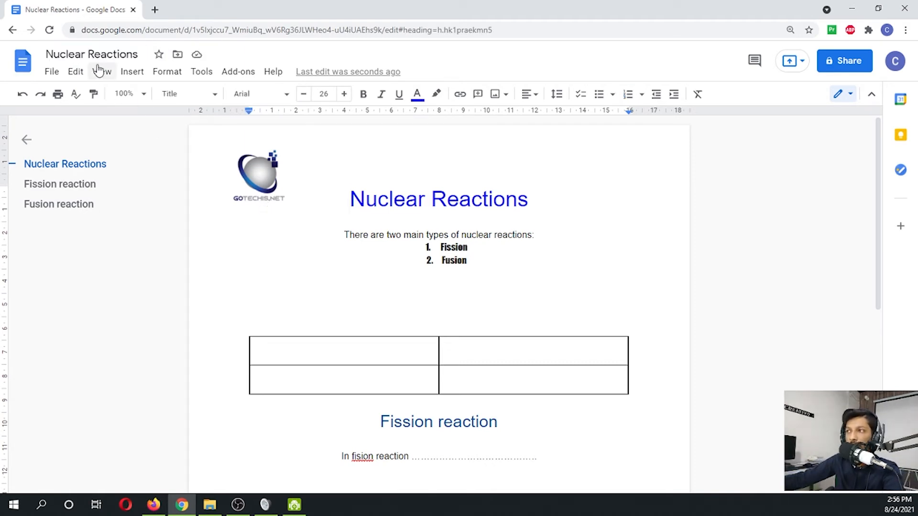
- Download the document as a PDF file
{"action": "left_click", "coordinate": [53, 72]}
{"action": "mouse_move", "coordinate": [132, 218]}
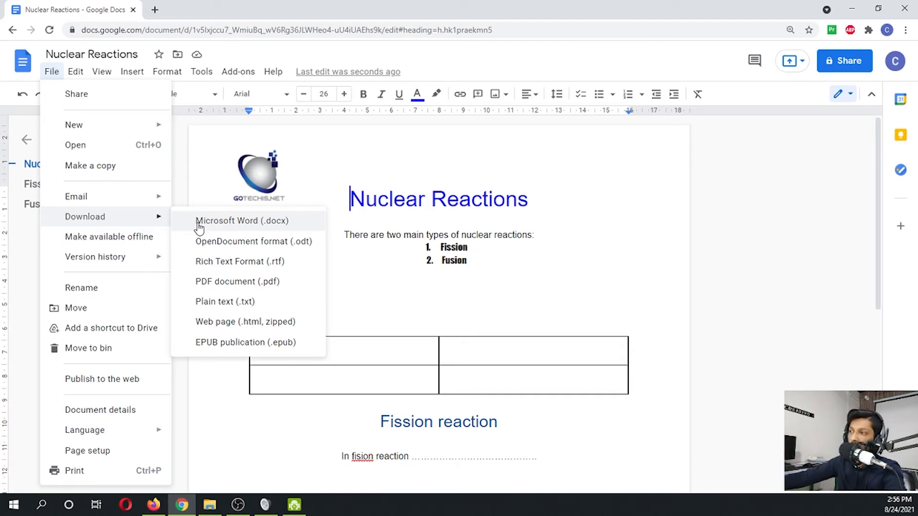
{"action": "left_click", "coordinate": [266, 286]}
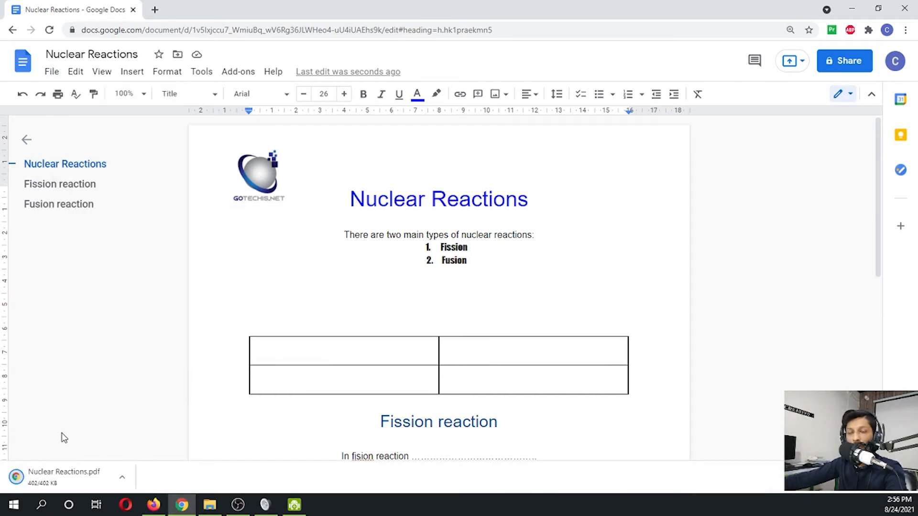
- Open the downloaded Nuclear Reactions.pdf, look through its page and close it again
{"action": "left_click", "coordinate": [75, 478]}
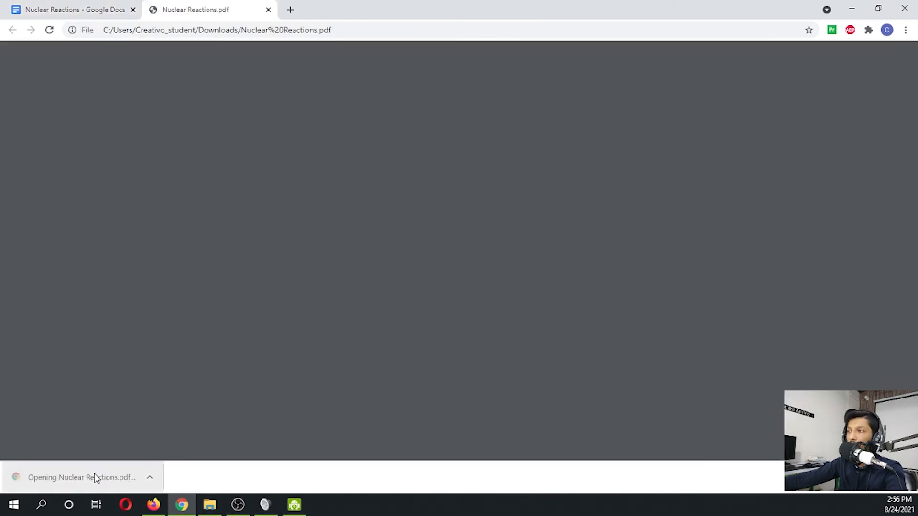
{"action": "scroll", "coordinate": [467, 316], "scroll_direction": "down", "scroll_amount": 5}
{"action": "scroll", "coordinate": [462, 191], "scroll_direction": "up", "scroll_amount": 5}
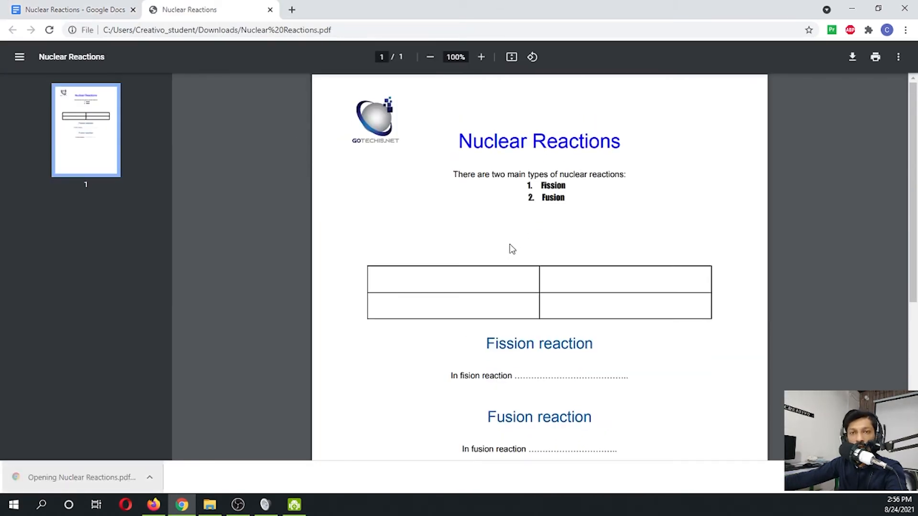
{"action": "scroll", "coordinate": [547, 204], "scroll_direction": "down", "scroll_amount": 5}
{"action": "scroll", "coordinate": [540, 250], "scroll_direction": "up", "scroll_amount": 5}
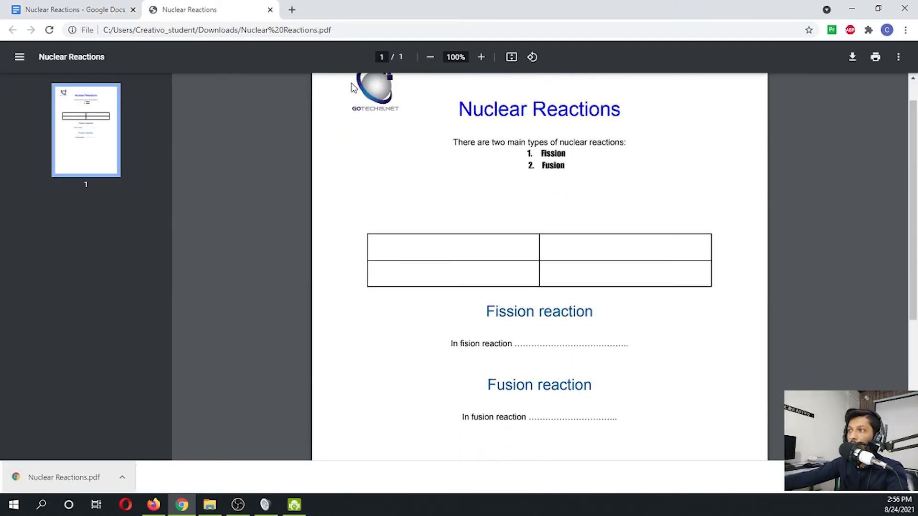
{"action": "left_click", "coordinate": [270, 9]}
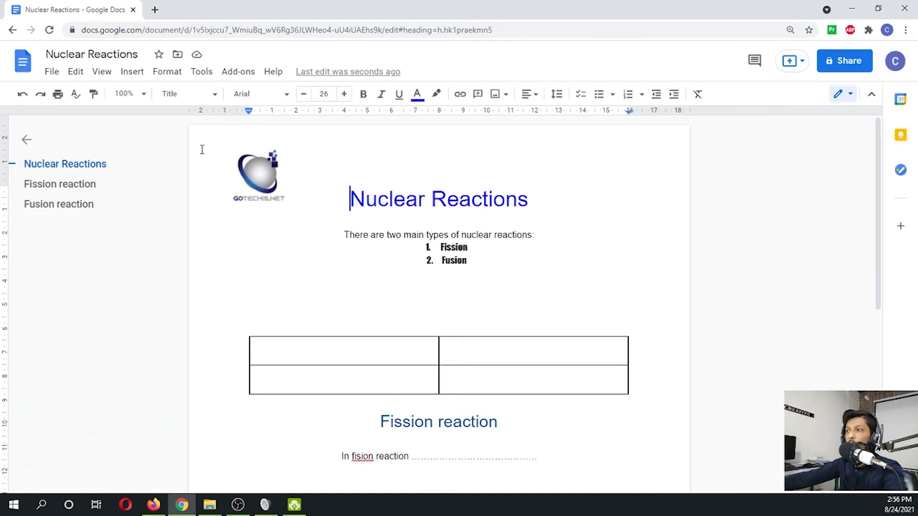
{"action": "left_click", "coordinate": [54, 74]}
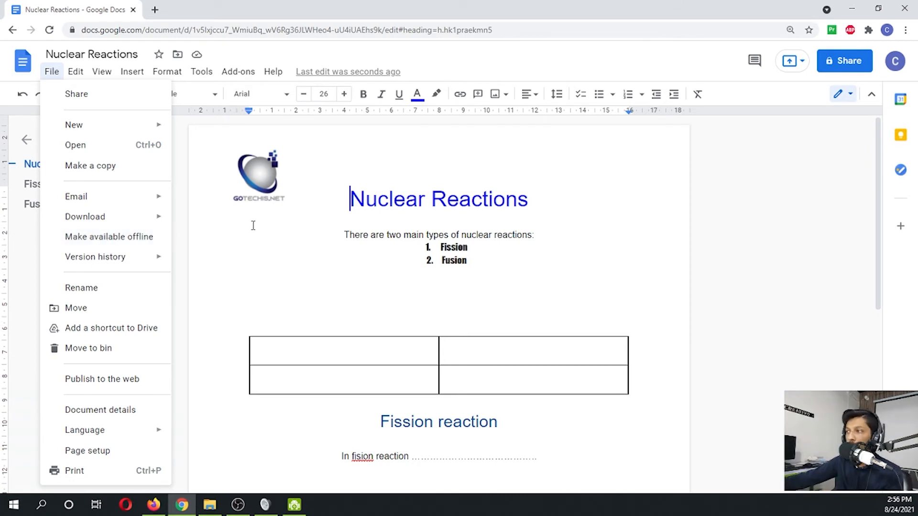
{"action": "left_click", "coordinate": [363, 225]}
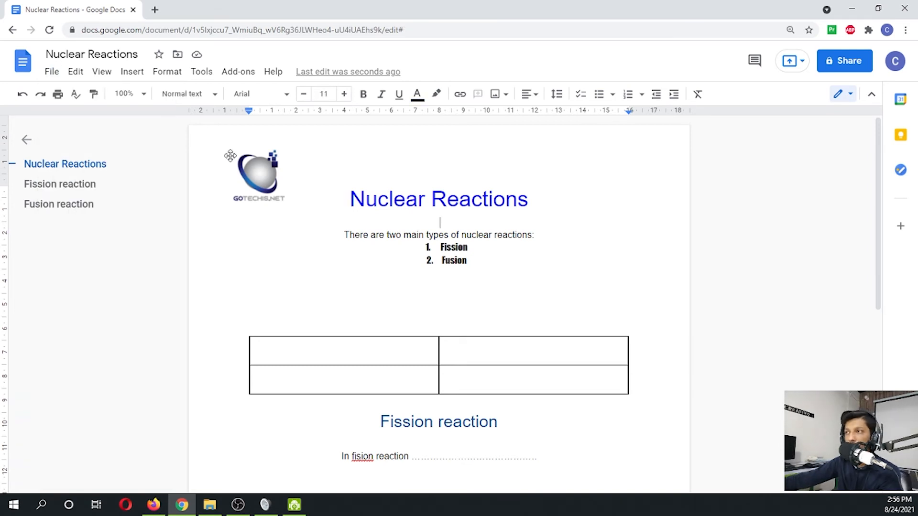
{"action": "left_click", "coordinate": [52, 72]}
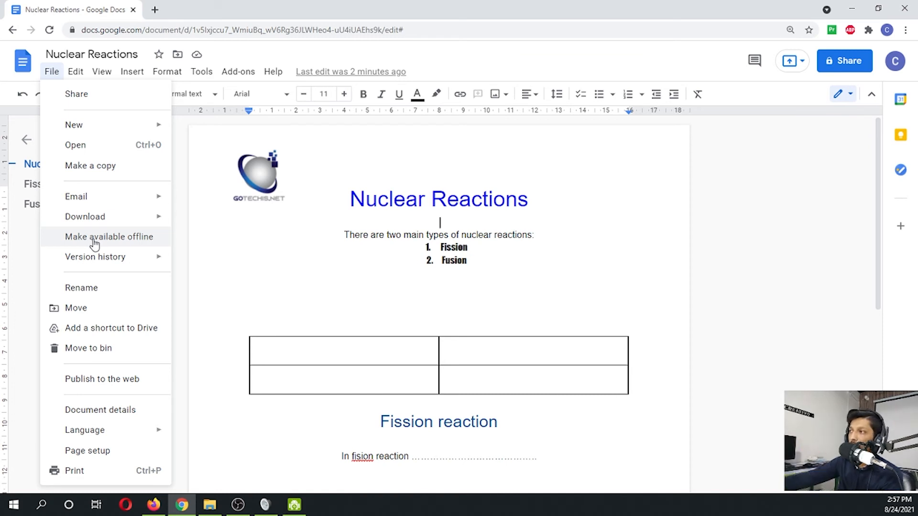
{"action": "left_click", "coordinate": [456, 261]}
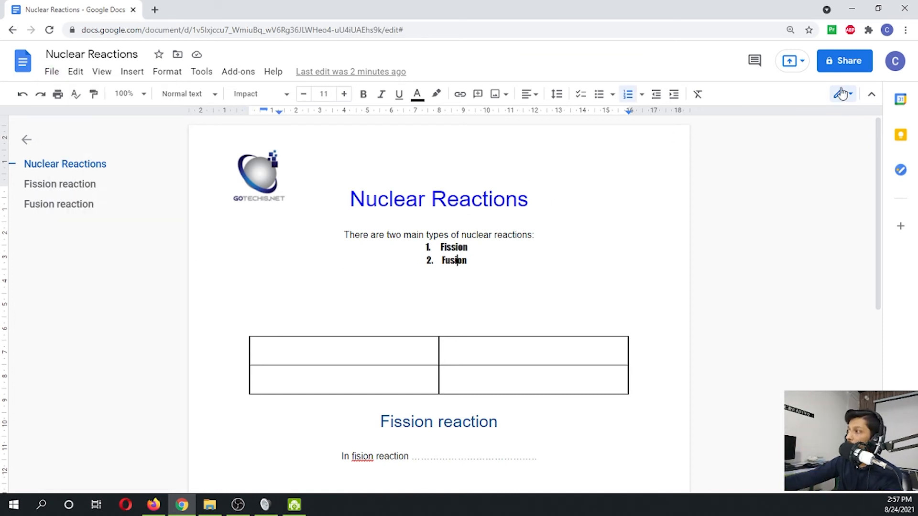
- Snap the browser to half the screen, share the document with anyone with the link as Editor, and copy the sharing link
{"action": "key", "text": "super+Left"}
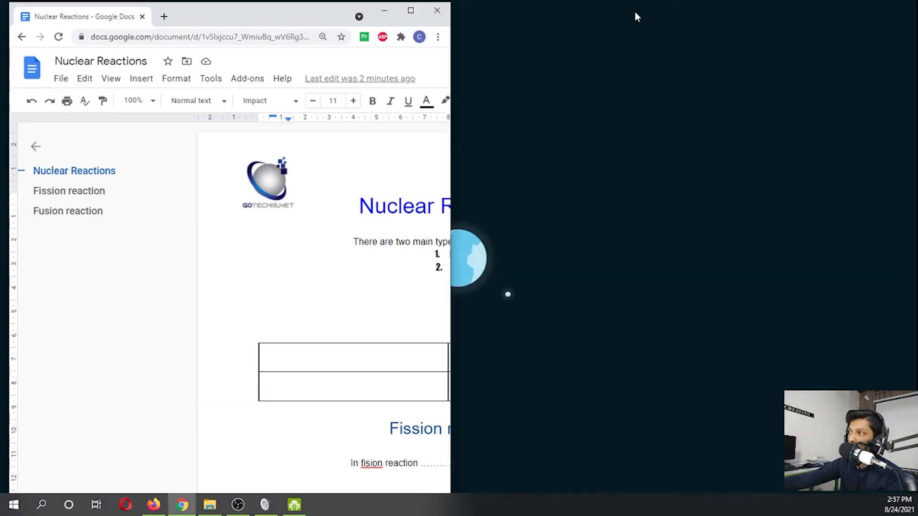
{"action": "left_click", "coordinate": [377, 67]}
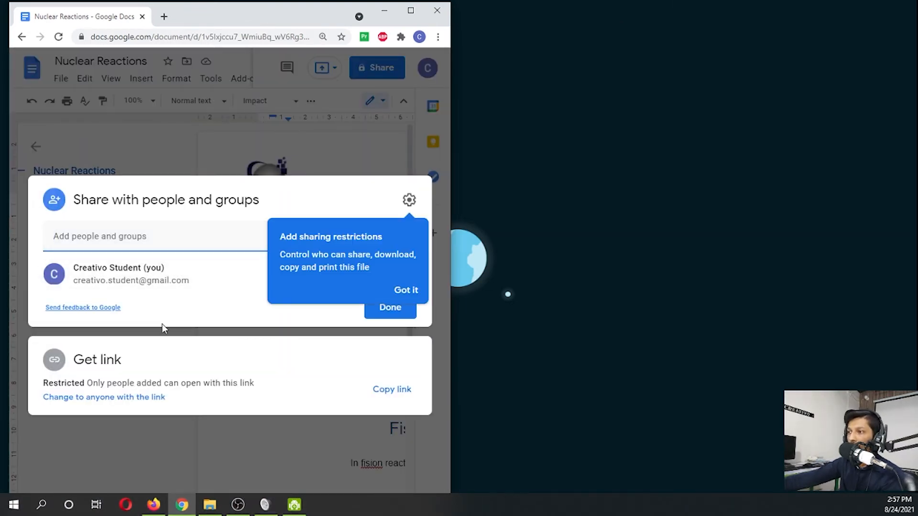
{"action": "left_click", "coordinate": [122, 397]}
{"action": "left_click", "coordinate": [390, 316]}
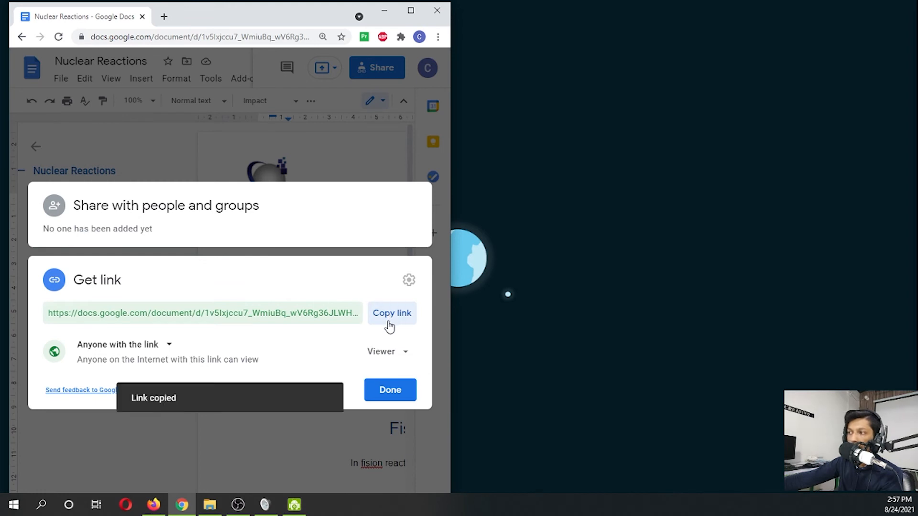
{"action": "left_click", "coordinate": [385, 351]}
{"action": "left_click", "coordinate": [381, 445]}
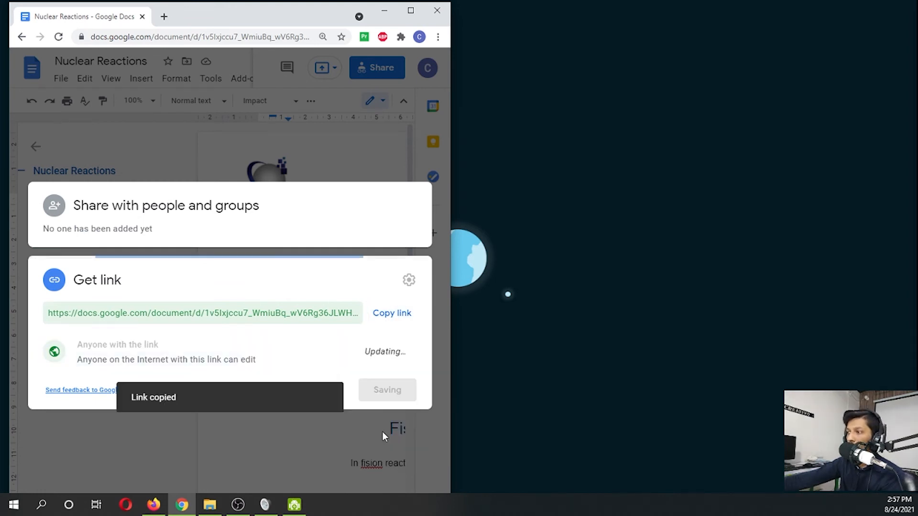
{"action": "left_click", "coordinate": [394, 318]}
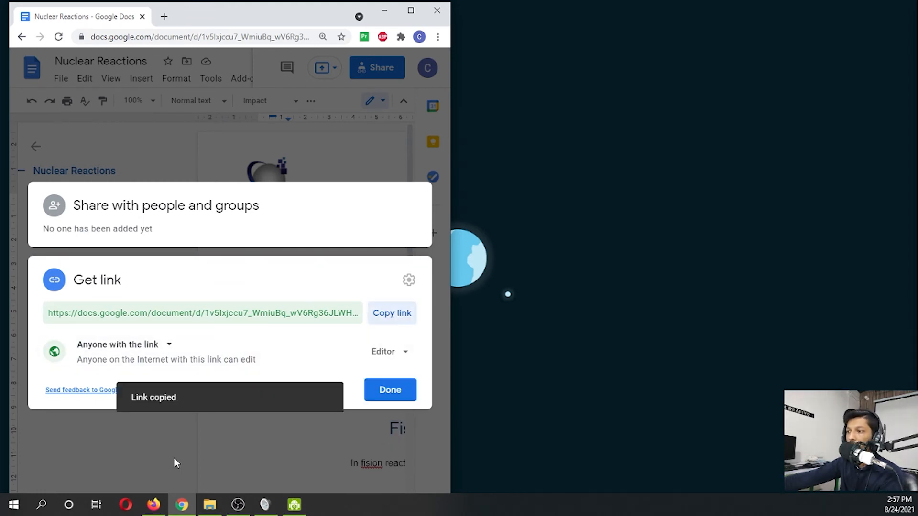
- Switch to Firefox, close the "Youtube tutorial" spreadsheet and open the copied document link
{"action": "left_click", "coordinate": [162, 506]}
{"action": "left_click", "coordinate": [354, 44]}
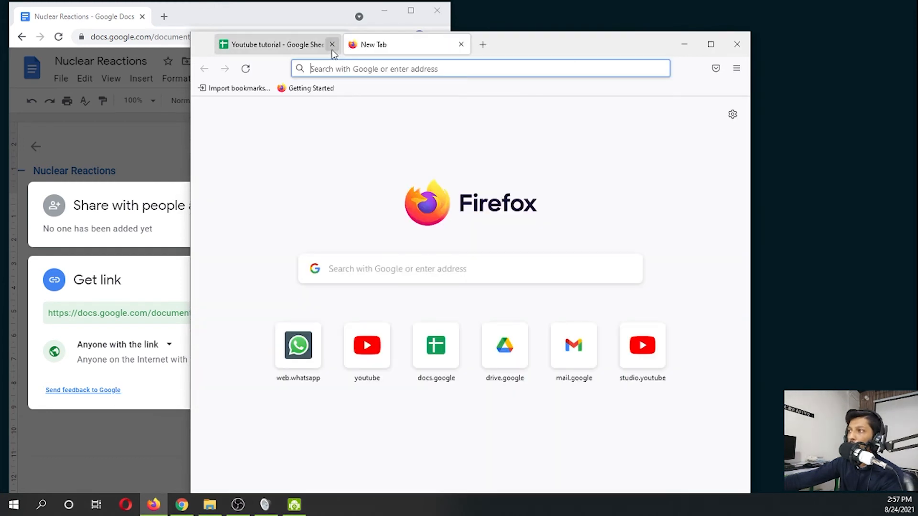
{"action": "left_click", "coordinate": [332, 44]}
{"action": "left_click", "coordinate": [333, 69]}
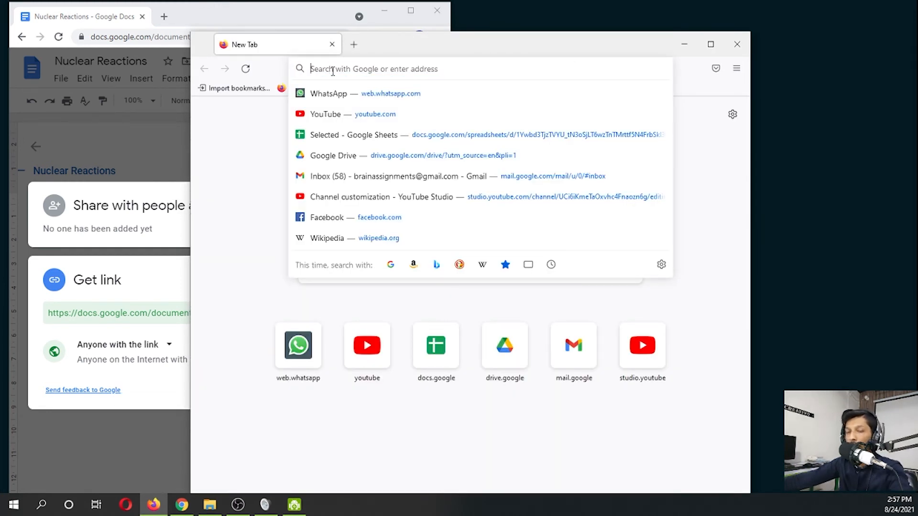
{"action": "key", "text": "ctrl+v"}
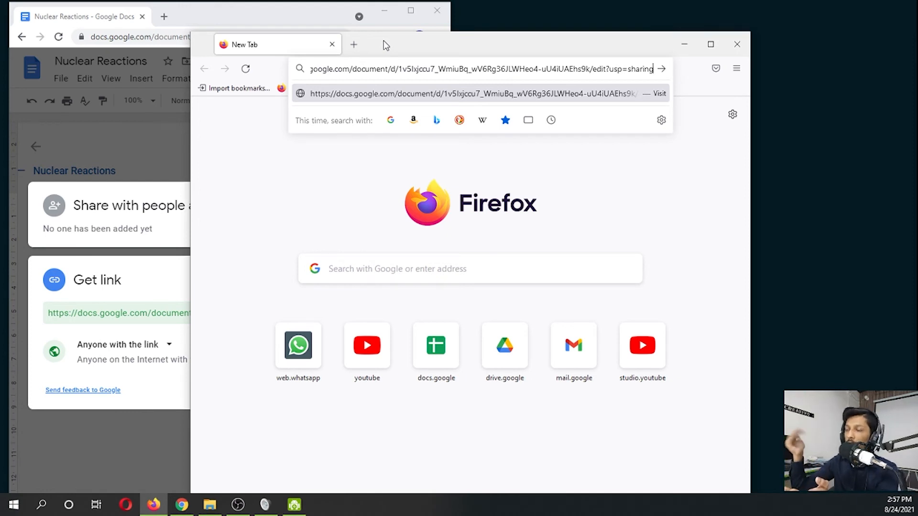
{"action": "key", "text": "Return"}
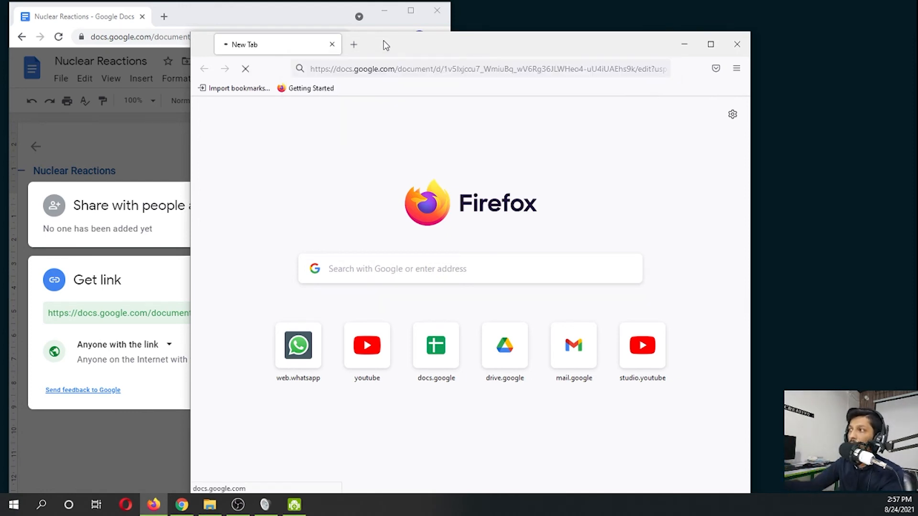
- Move and narrow the Firefox window so that it sits beside the Chrome window
{"action": "left_click_drag", "start_coordinate": [386, 46], "coordinate": [539, 28]}
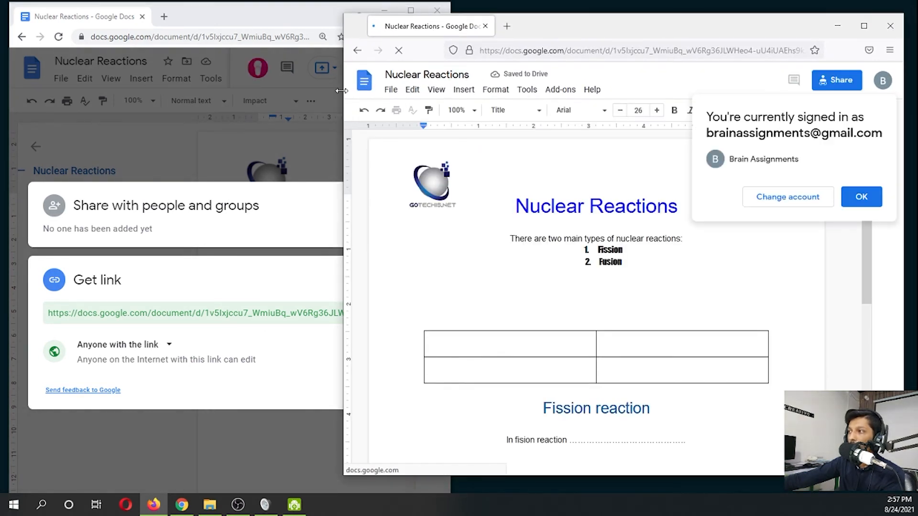
{"action": "left_click_drag", "start_coordinate": [345, 96], "coordinate": [503, 96]}
{"action": "left_click_drag", "start_coordinate": [716, 34], "coordinate": [666, 22]}
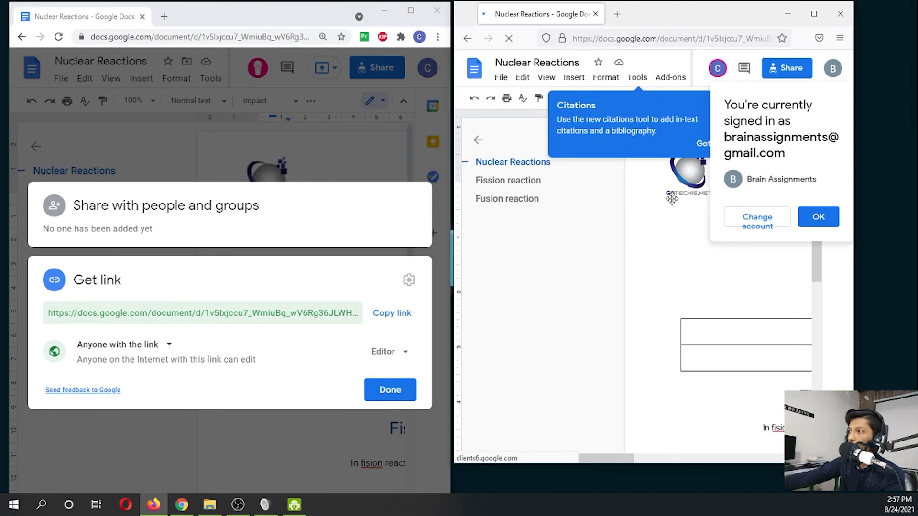
- Clear the Citations tip, account notice and document outline from the Firefox view, and widen its window to the screen edge
{"action": "left_click", "coordinate": [706, 145]}
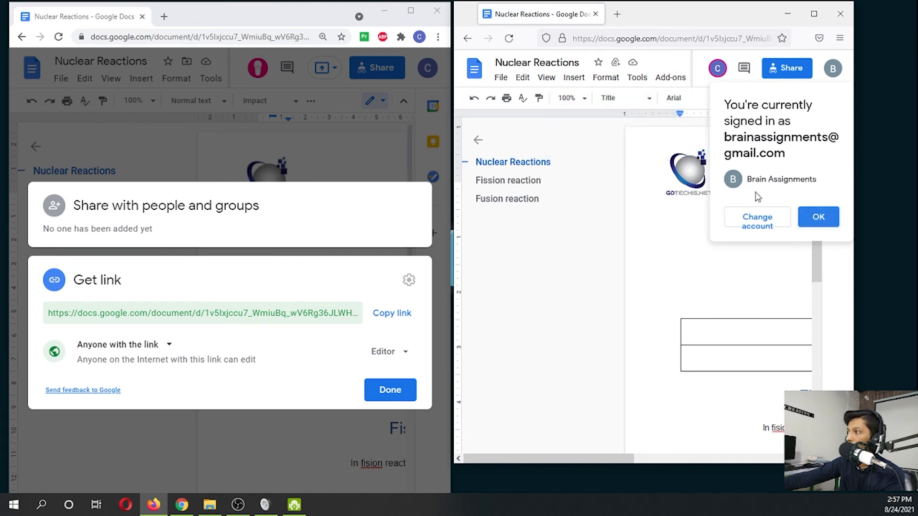
{"action": "left_click", "coordinate": [627, 153]}
{"action": "left_click", "coordinate": [478, 139]}
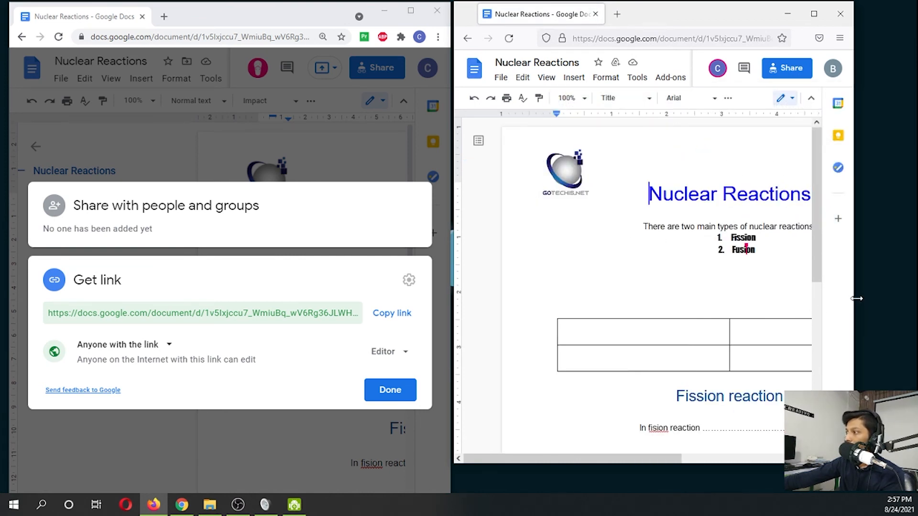
{"action": "left_click_drag", "start_coordinate": [854, 301], "coordinate": [911, 292]}
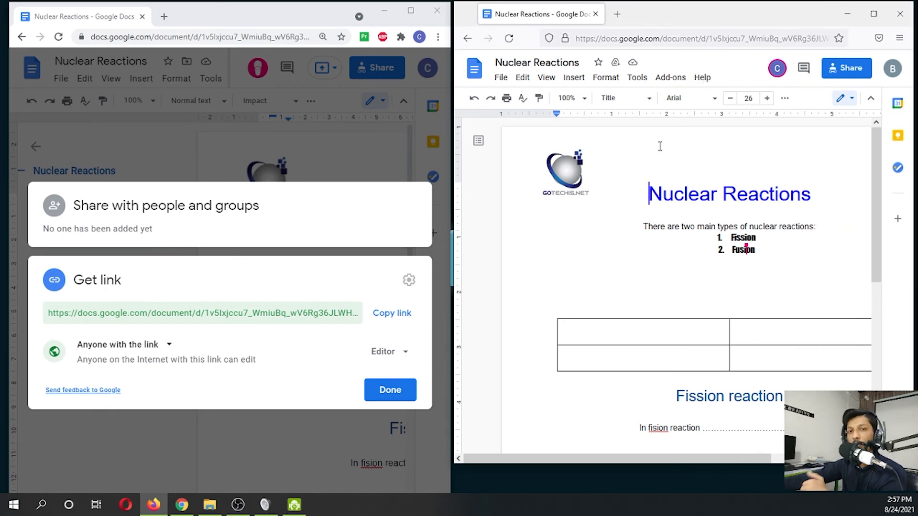
- Look over the shared document in Firefox and finish the link sharing in Chrome
{"action": "scroll", "coordinate": [660, 146], "scroll_direction": "down", "scroll_amount": 3}
{"action": "scroll", "coordinate": [646, 150], "scroll_direction": "up", "scroll_amount": 1}
{"action": "left_click", "coordinate": [388, 397]}
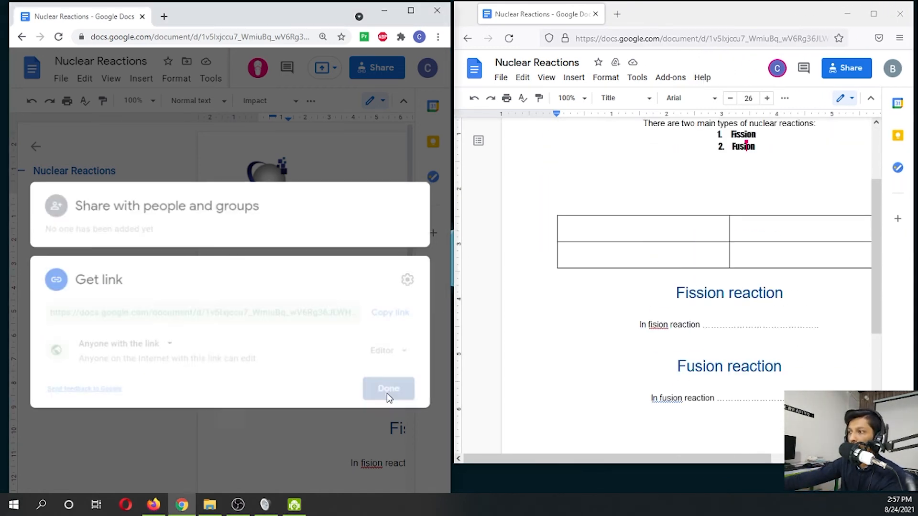
- Add "Hello" as a third list item after Fusion in the Firefox document, and place the cursor below the list in Chrome
{"action": "scroll", "coordinate": [726, 248], "scroll_direction": "up", "scroll_amount": 2}
{"action": "left_click", "coordinate": [757, 254]}
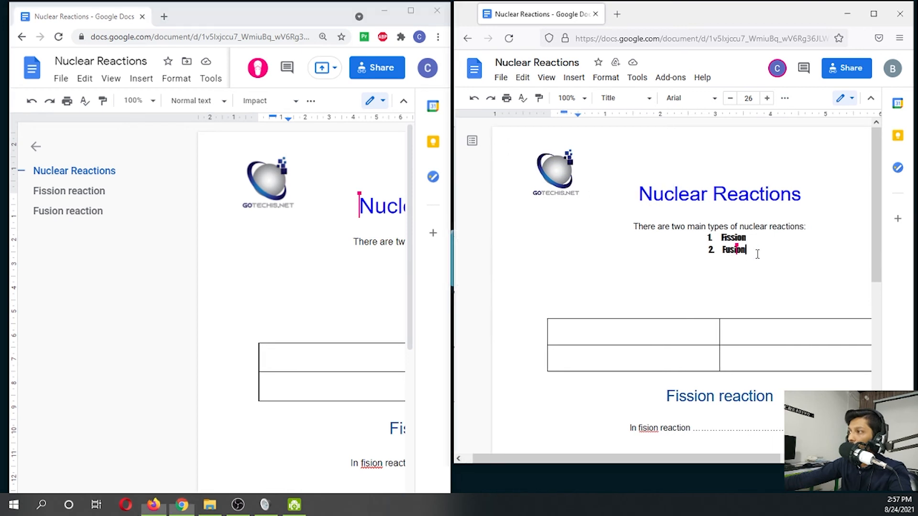
{"action": "key", "text": "Return"}
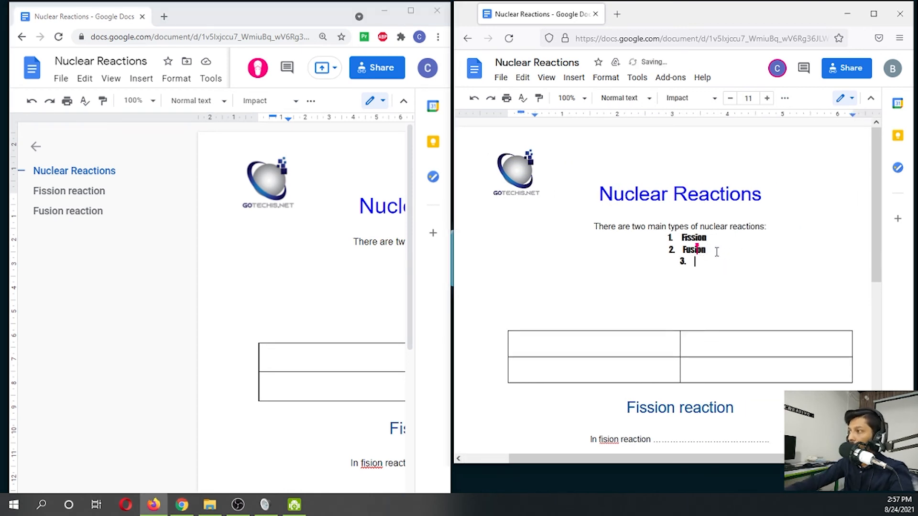
{"action": "type", "text": "Hello"}
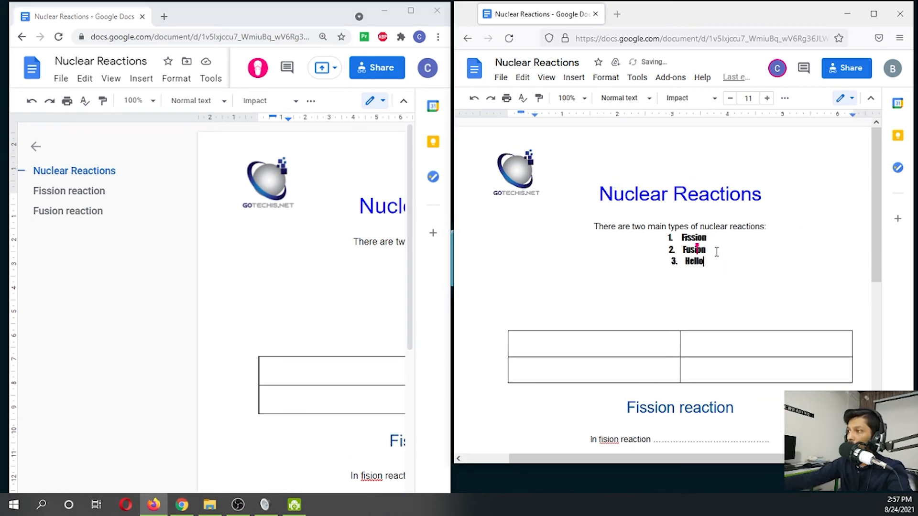
{"action": "left_click", "coordinate": [320, 310]}
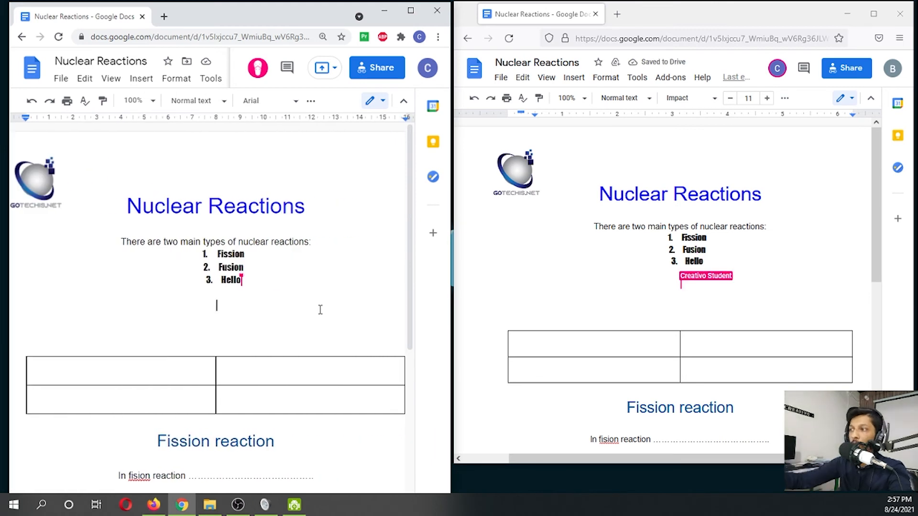